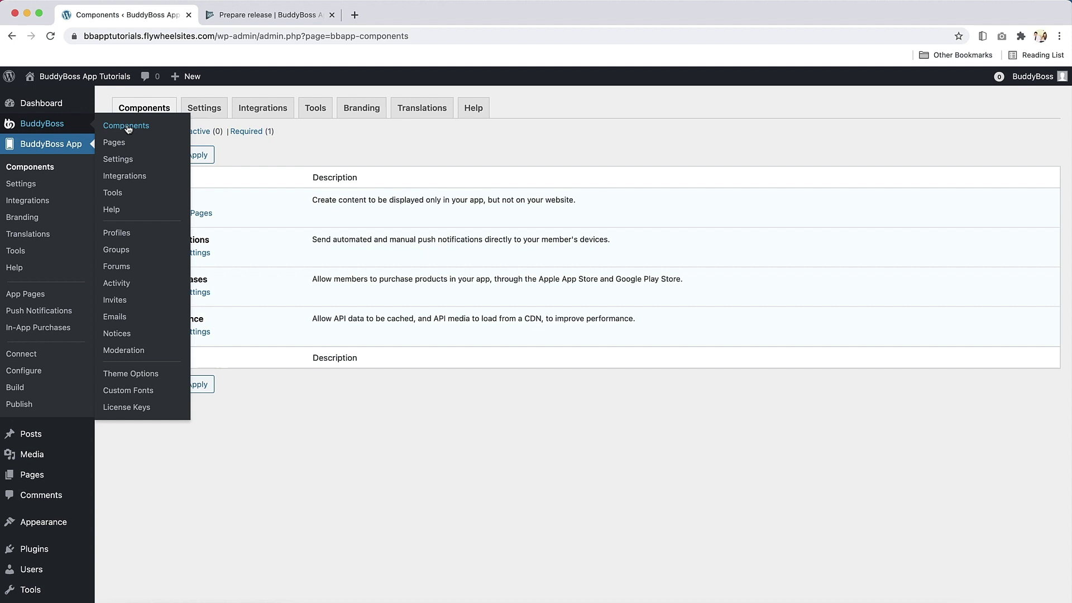
# Review the BuddyBoss Components list and the empty Moderation reported-content queue
pyautogui.click(126, 127)
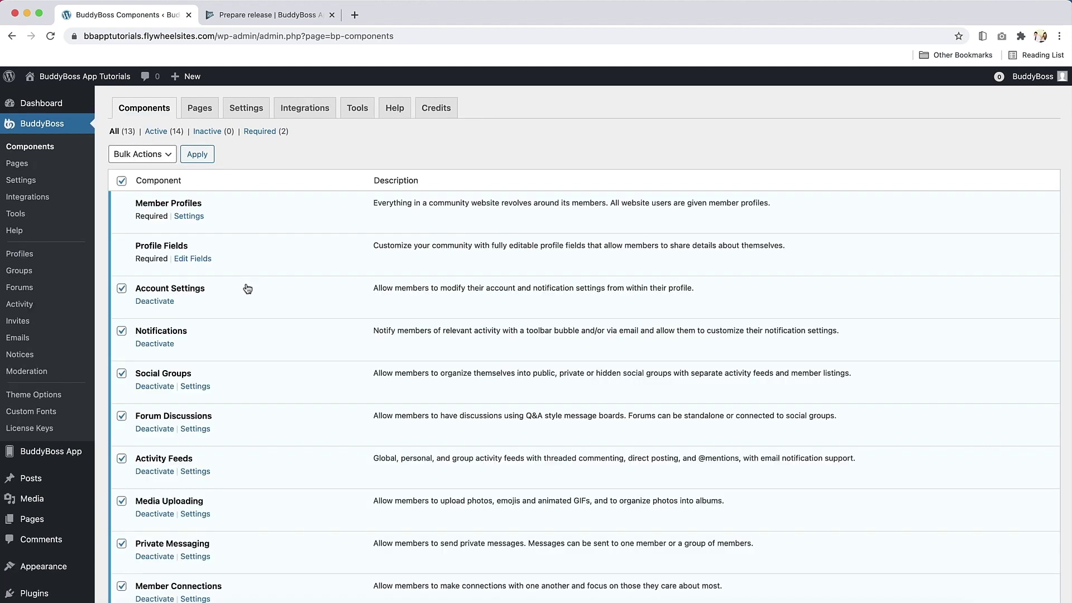
pyautogui.click(26, 372)
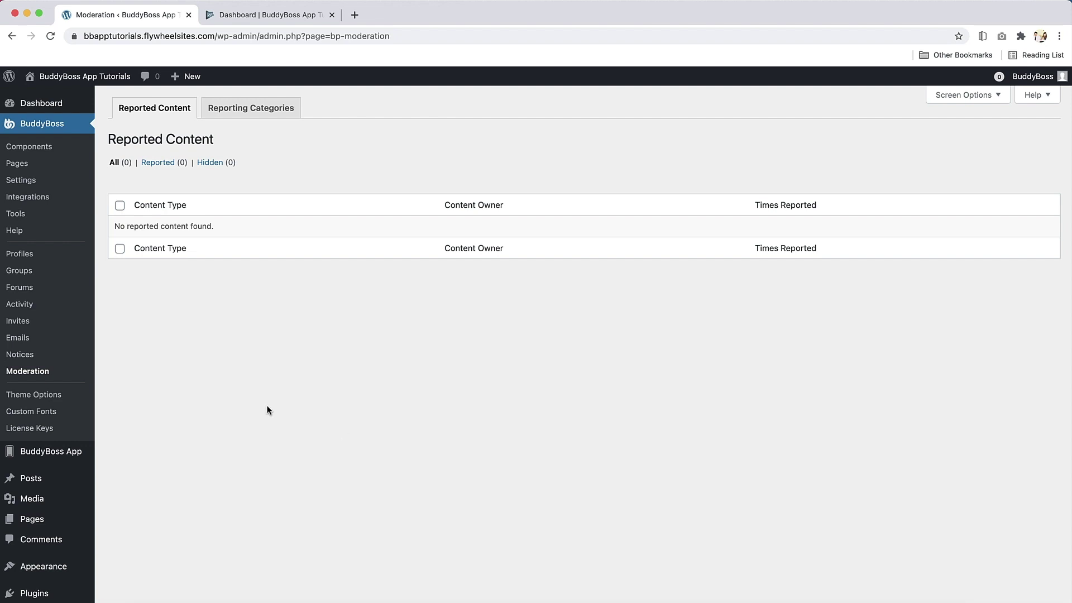
pyautogui.scroll(-2, 263, 410)
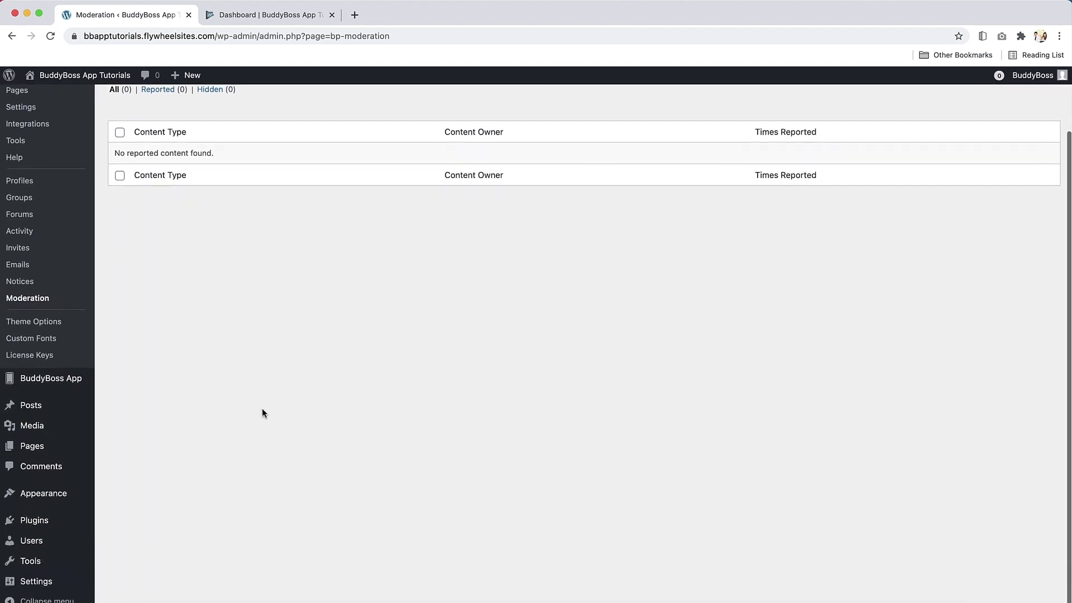
pyautogui.moveTo(83, 389)
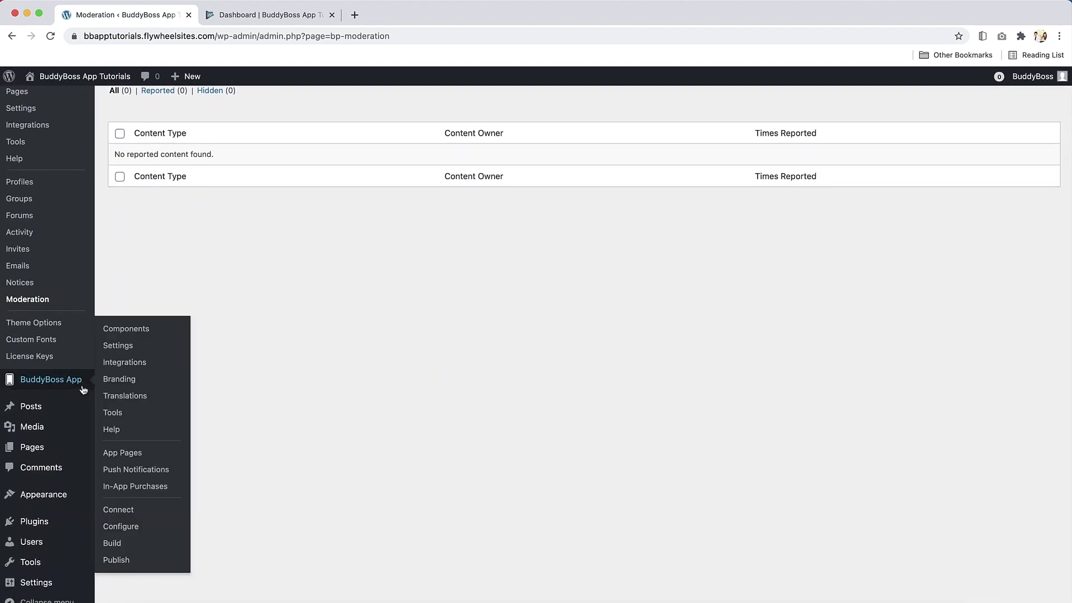
# Check that the app's Android settings show a connected Google Developer Account, then go to Build
pyautogui.click(130, 528)
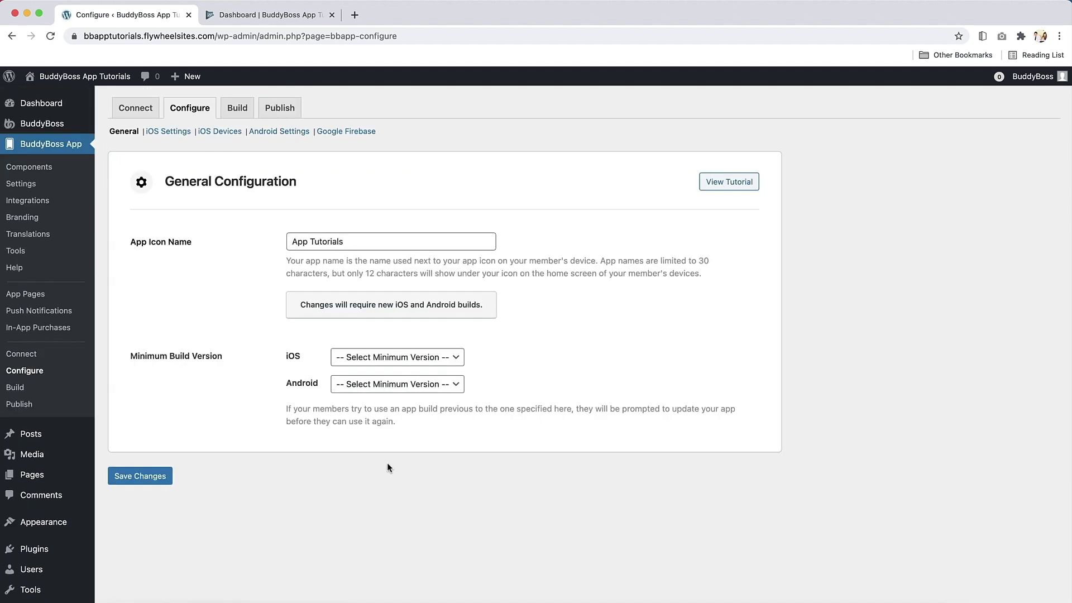
pyautogui.click(276, 133)
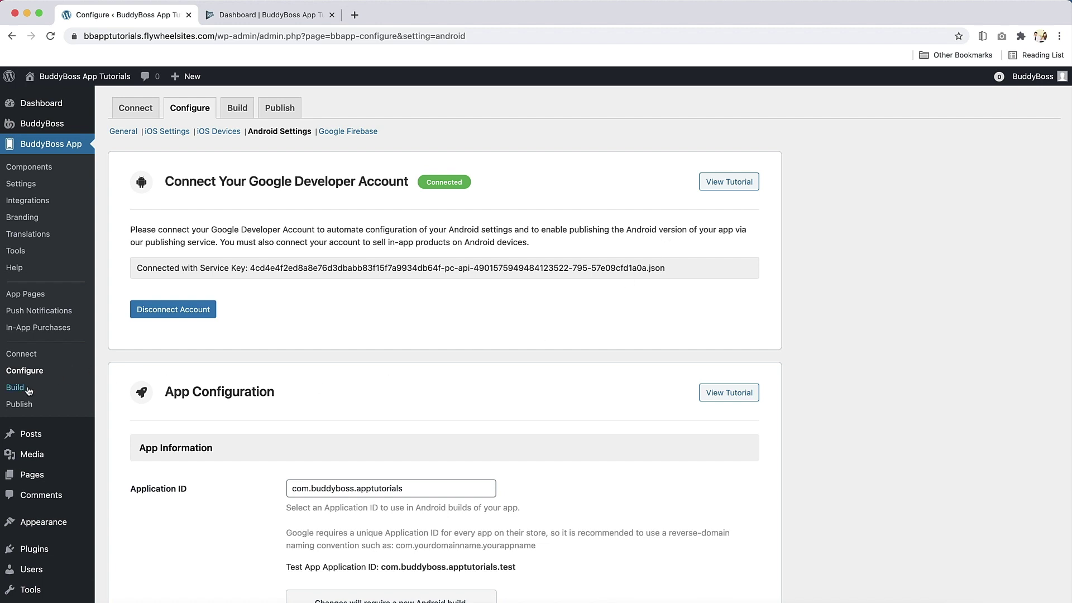
pyautogui.click(11, 389)
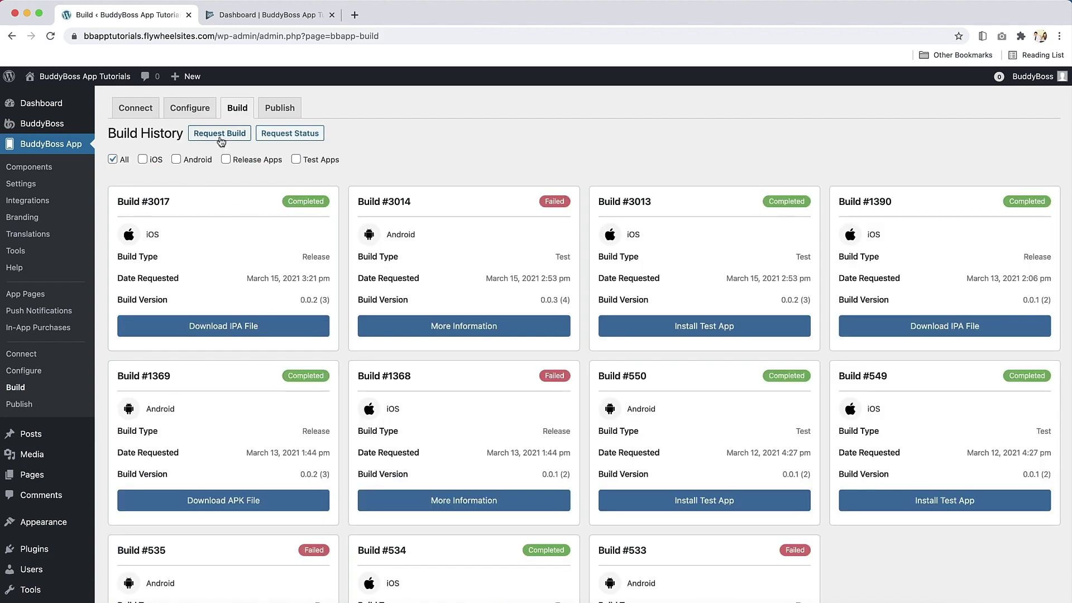
# Start a new build request with Android ticked as the platform and iOS left unchecked
pyautogui.click(220, 136)
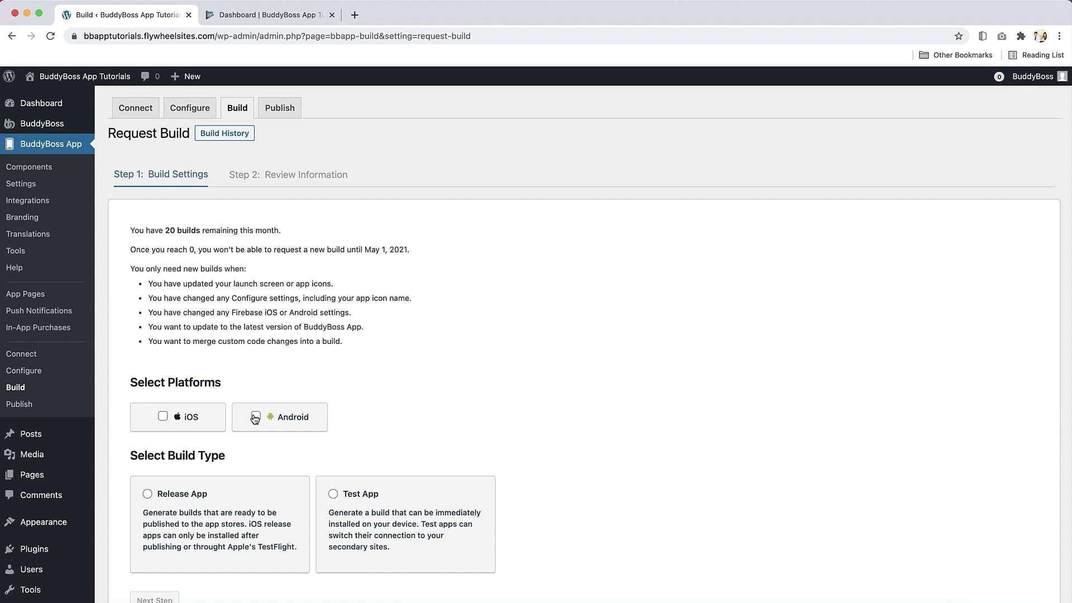
pyautogui.click(256, 417)
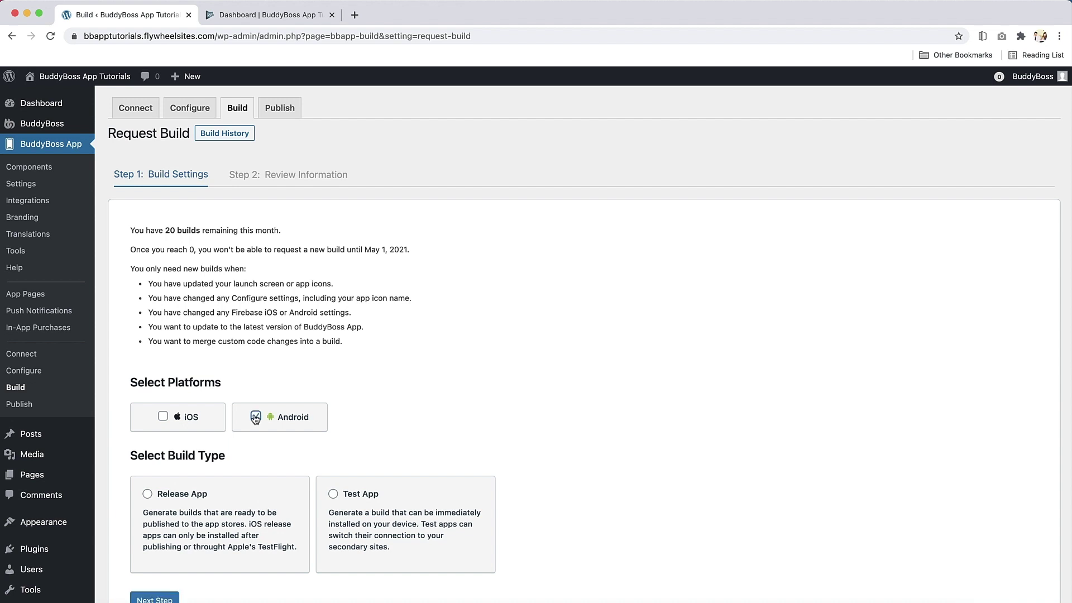
pyautogui.scroll(-1, 155, 559)
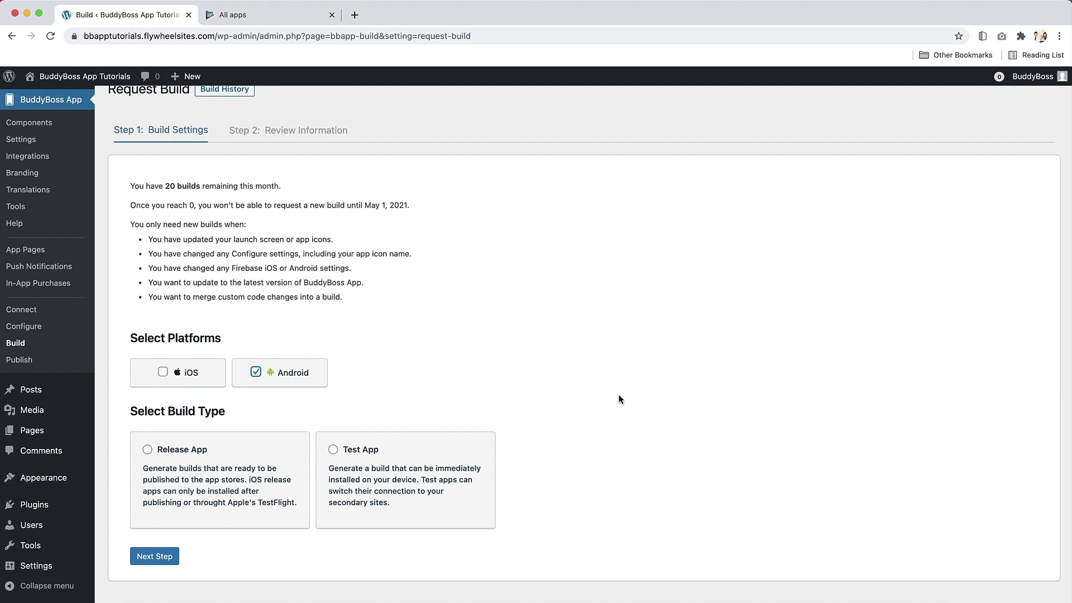
# Start a new user invitation in Users and permissions and enter the invitee's e-mail address
pyautogui.click(279, 16)
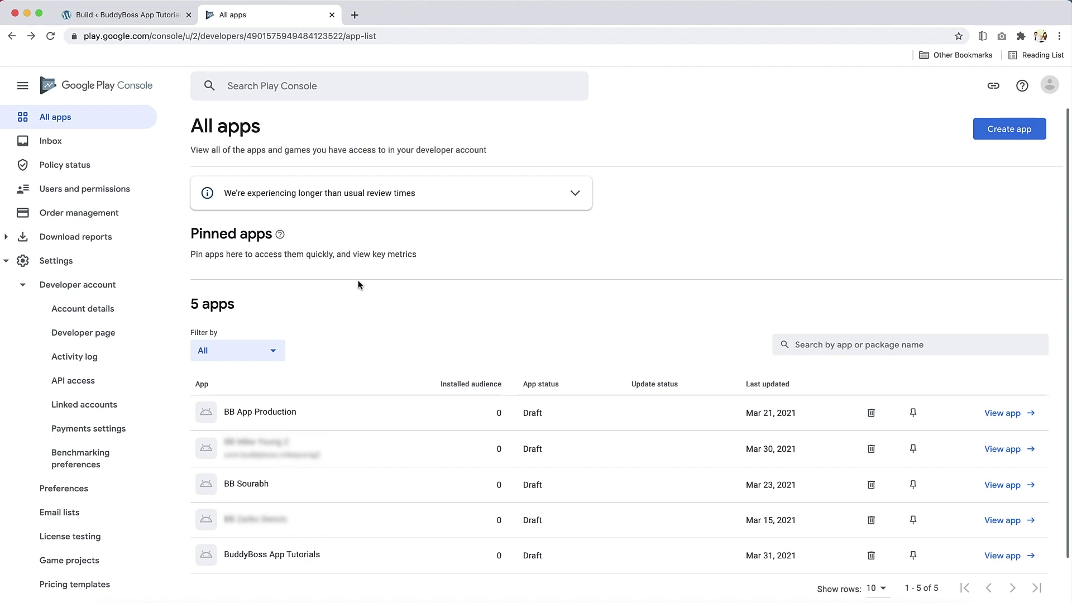
pyautogui.click(85, 189)
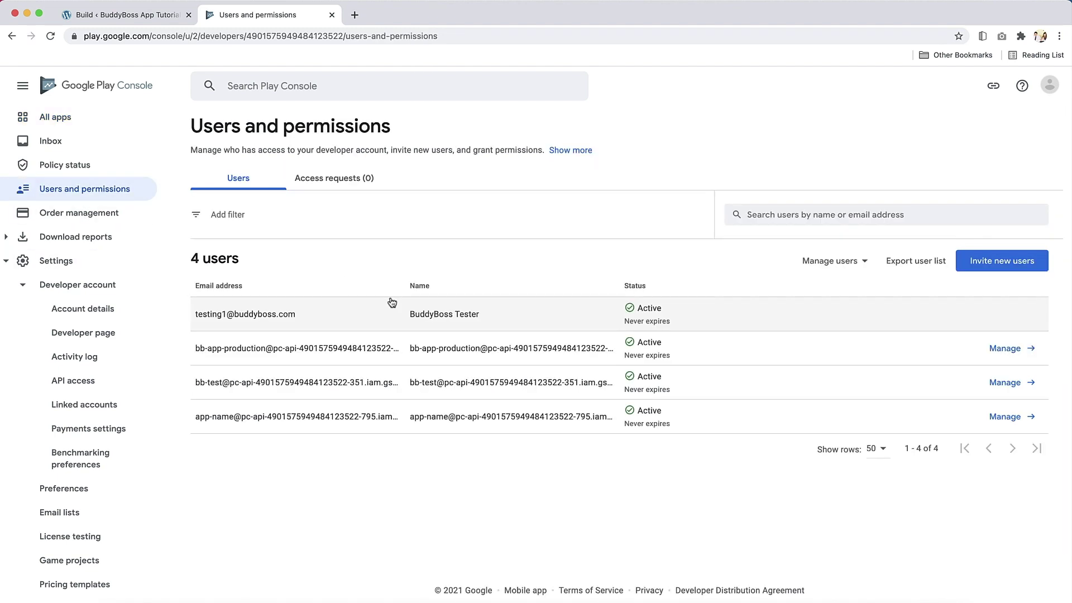
pyautogui.click(1005, 262)
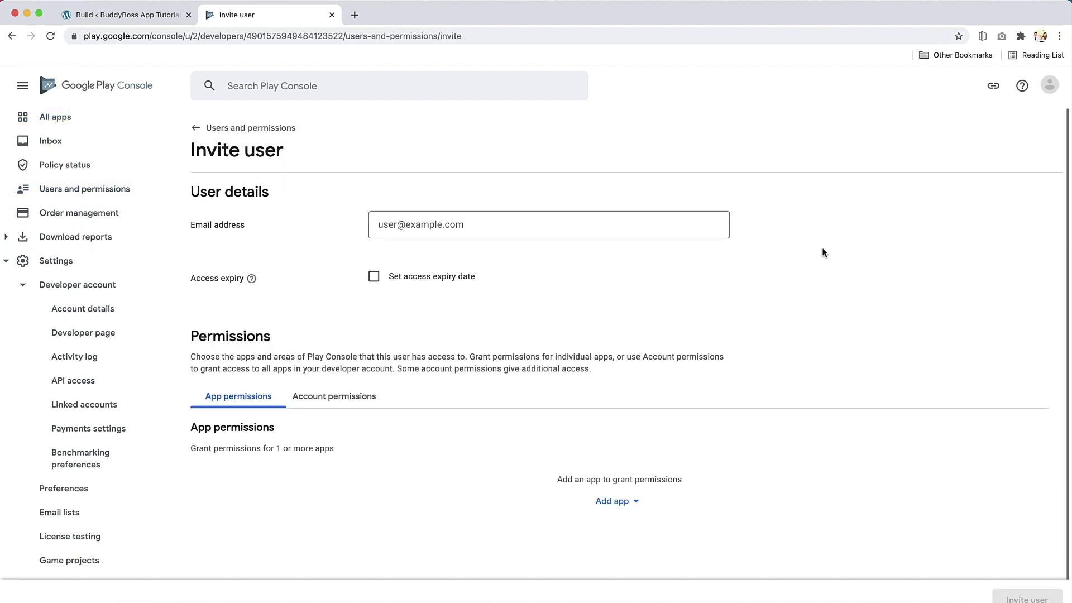
pyautogui.click(658, 237)
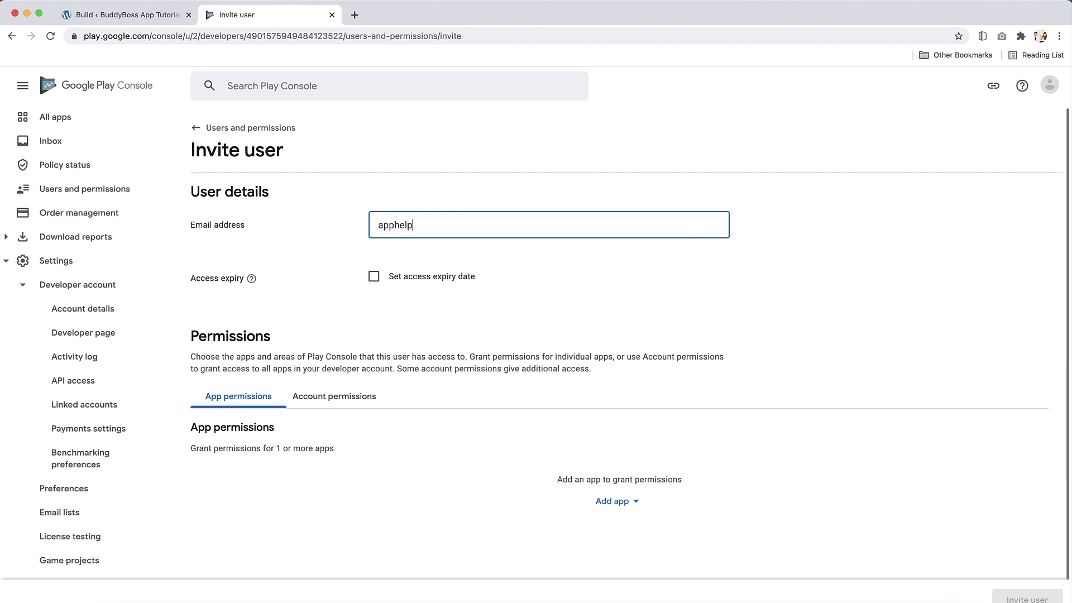
# Grant the invitee Admin permissions on BuddyBoss App Tutorials and send the invite
pyautogui.scroll(-1, 547, 455)
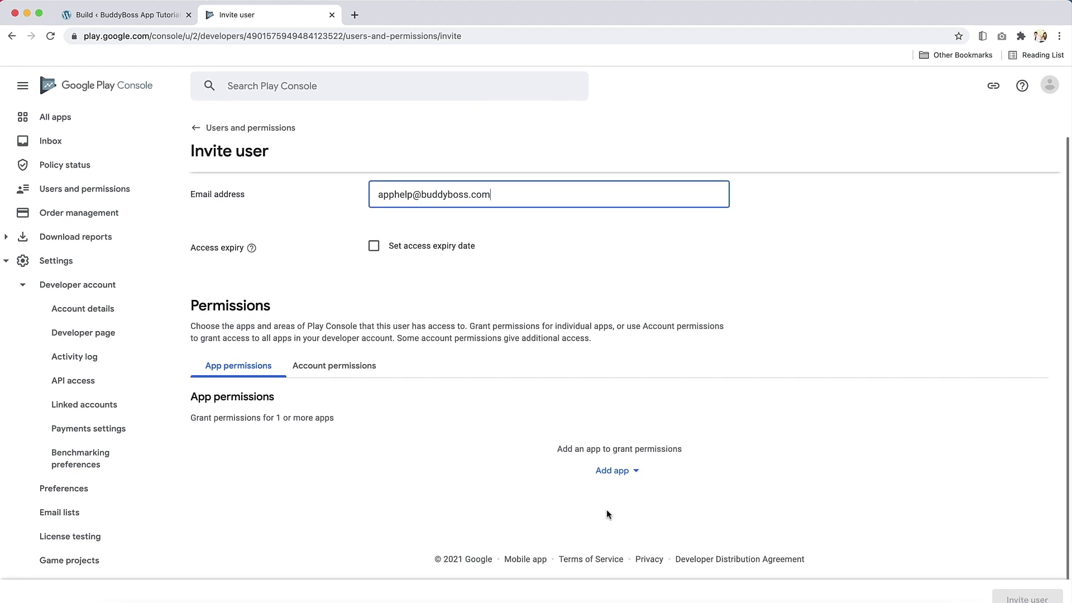
pyautogui.click(618, 473)
pyautogui.scroll(-2, 447, 424)
pyautogui.click(427, 443)
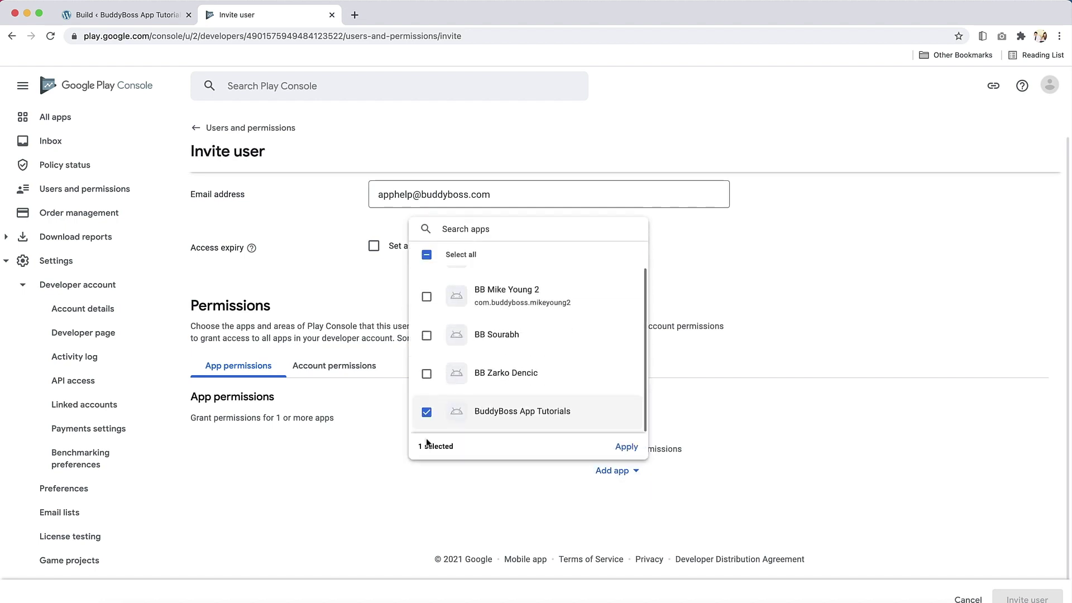
pyautogui.click(625, 447)
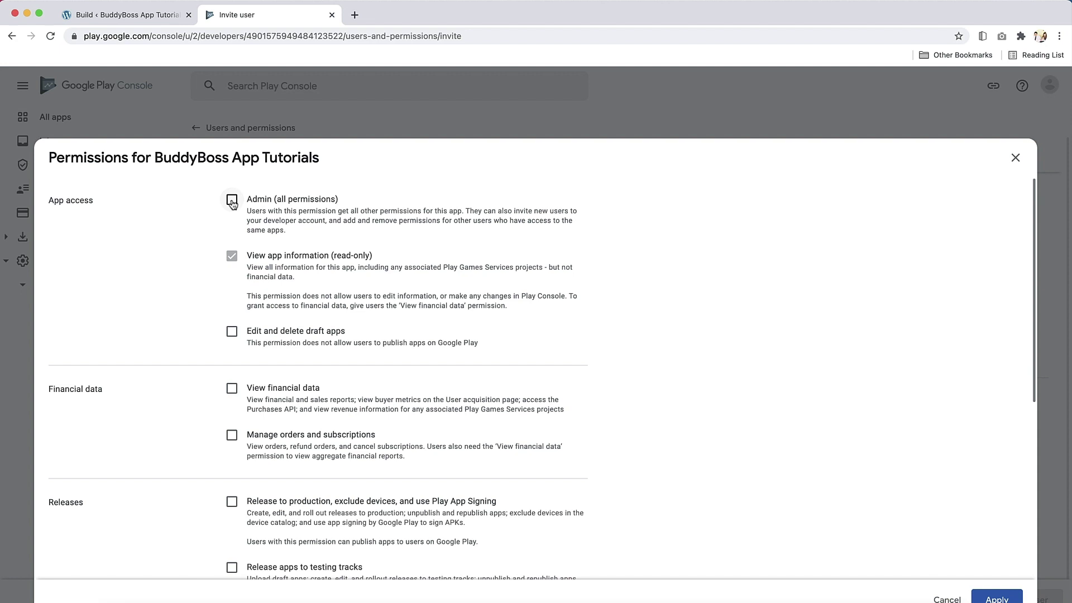
pyautogui.click(232, 200)
pyautogui.click(999, 598)
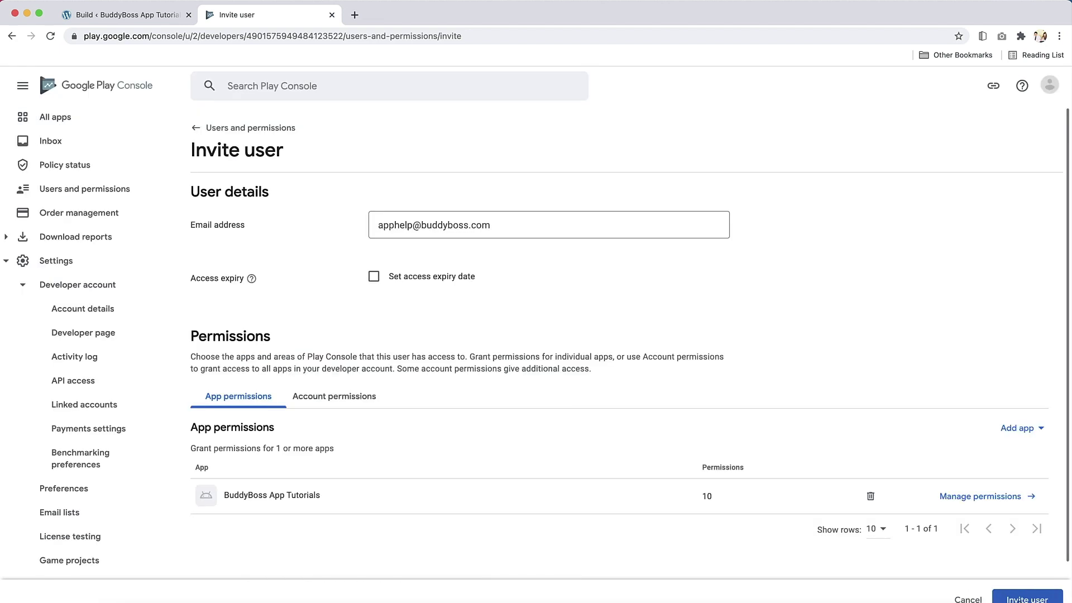
pyautogui.click(1028, 599)
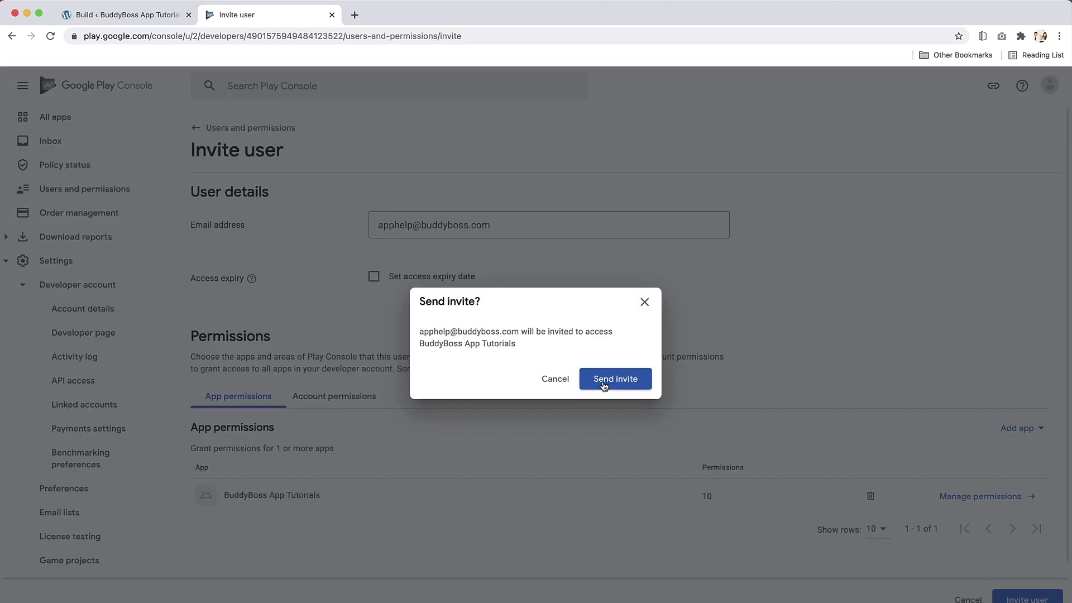
pyautogui.click(603, 385)
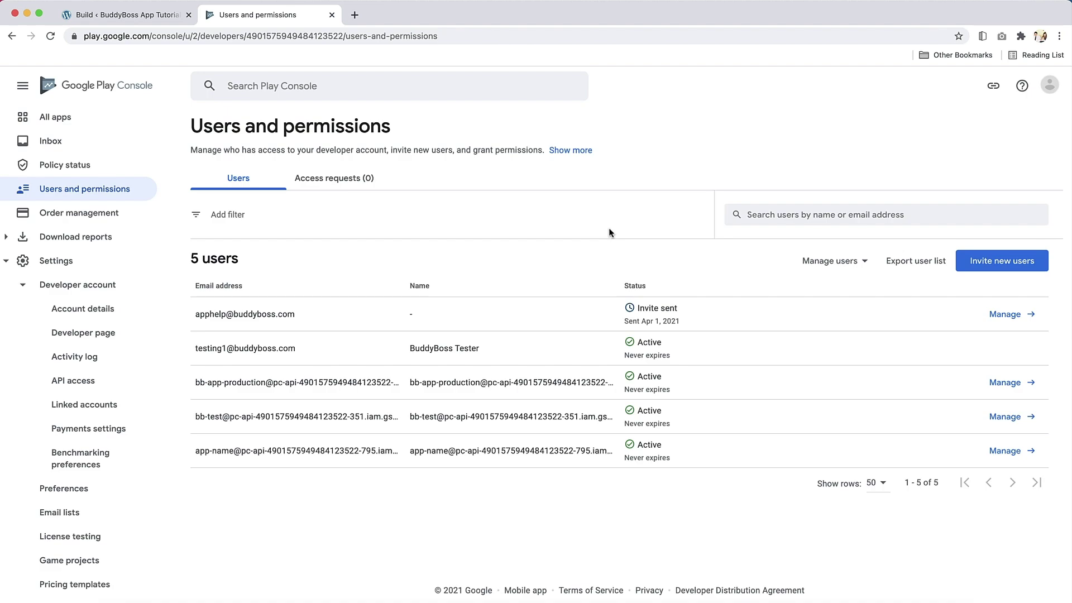
# Open the BuddyBoss App Tutorials 2 dashboard from All apps and expand its setup tasks
pyautogui.click(73, 121)
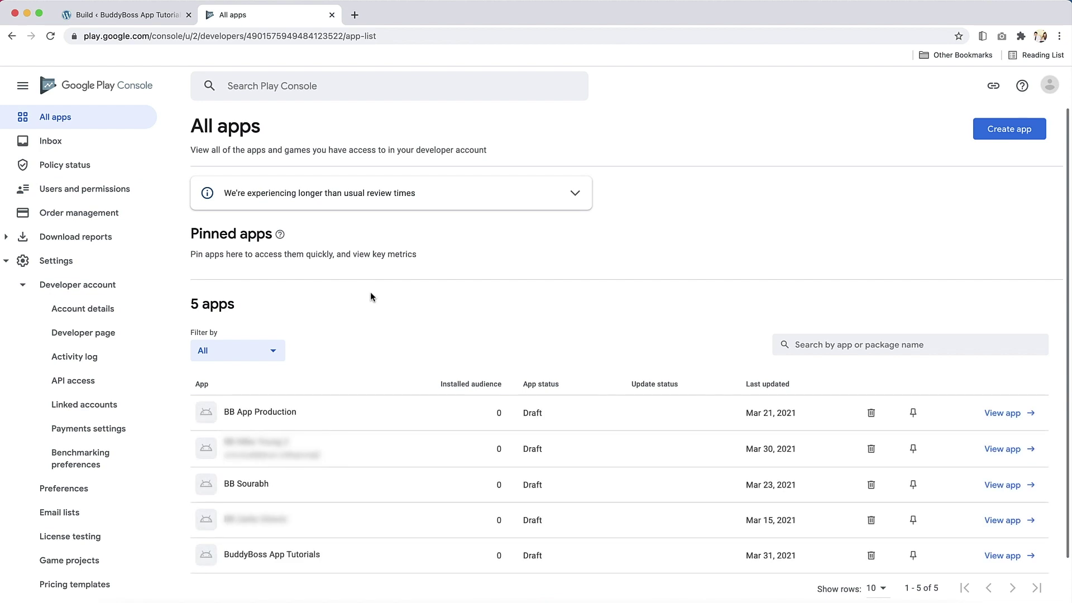
pyautogui.scroll(-2, 335, 418)
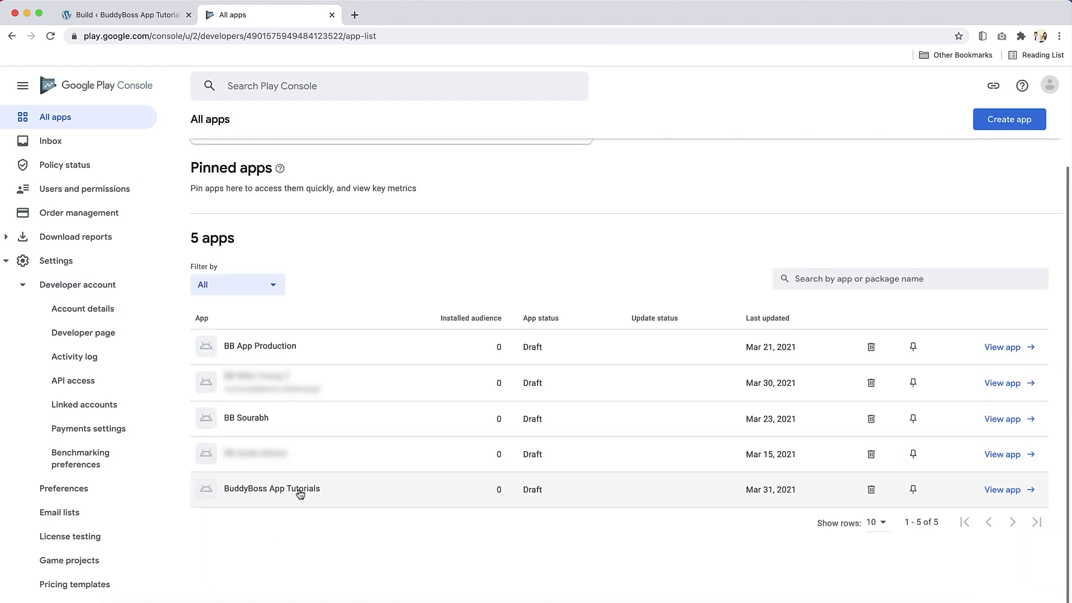
pyautogui.click(1002, 490)
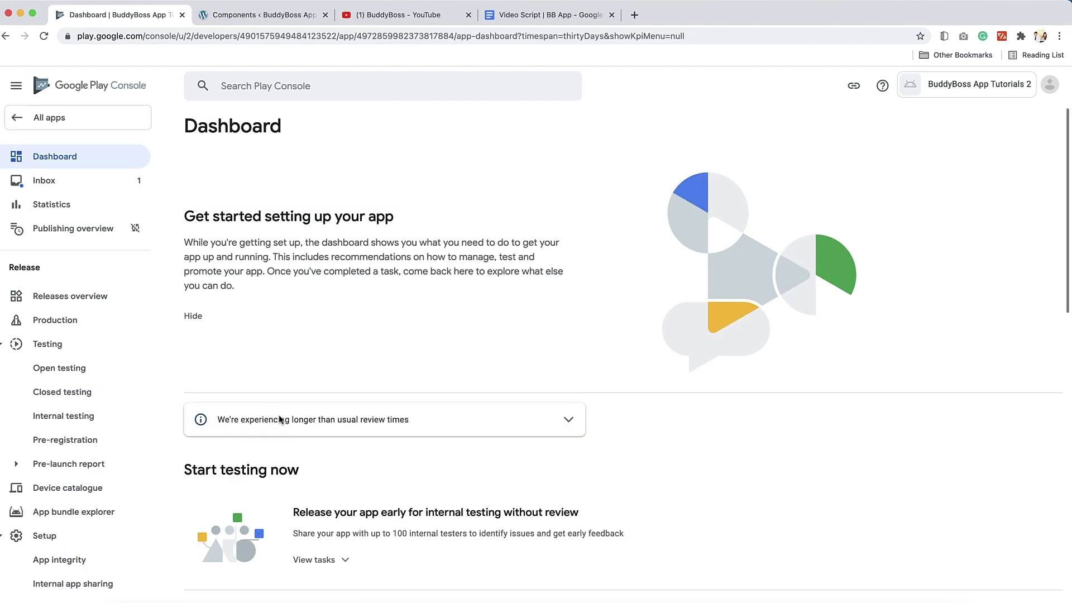
pyautogui.scroll(-5, 389, 452)
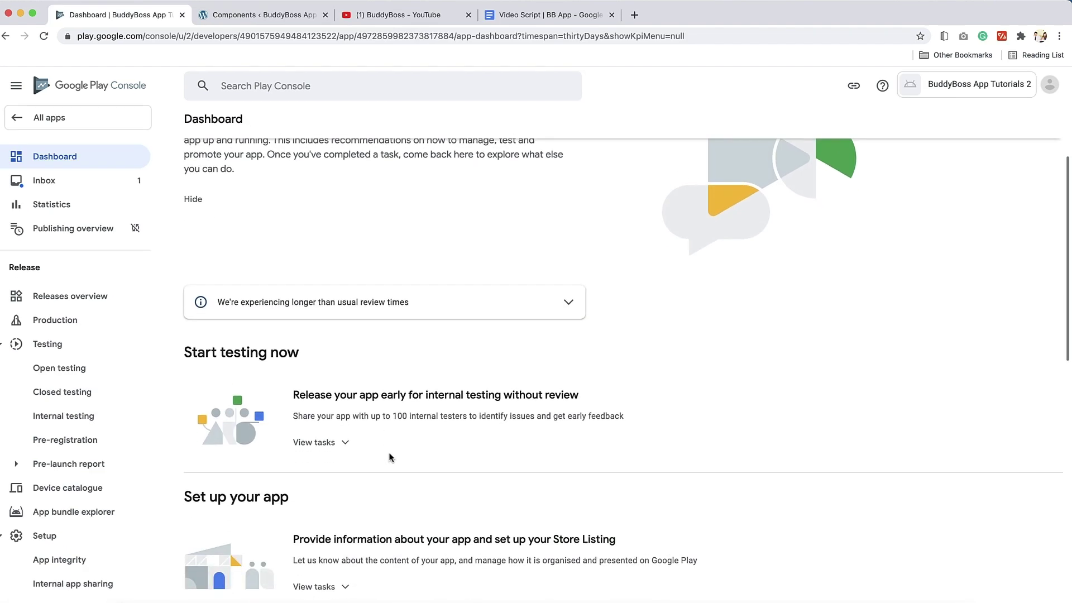
pyautogui.scroll(-1, 369, 452)
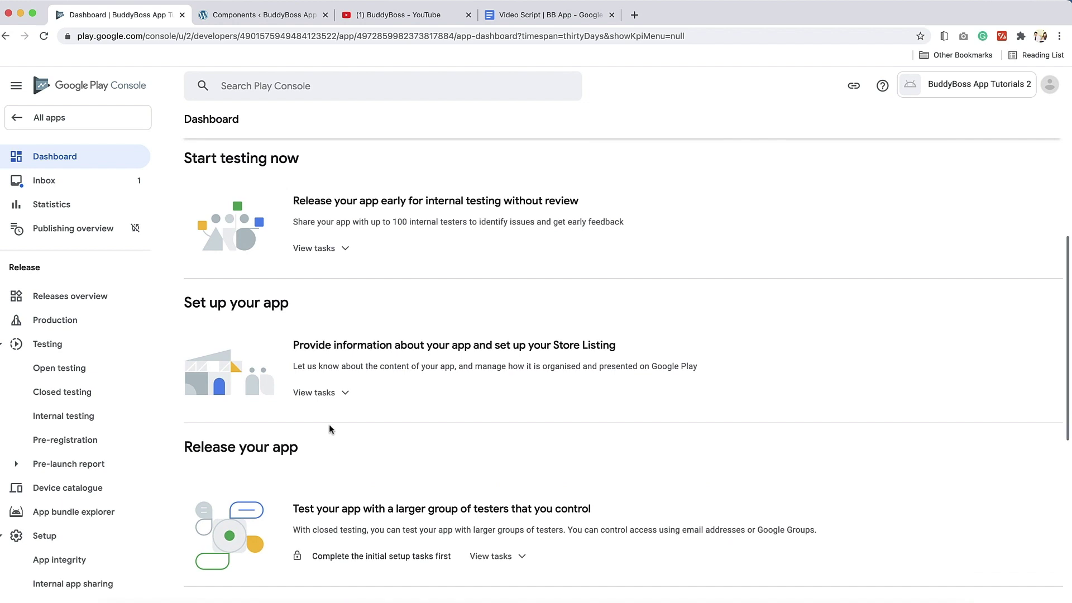
pyautogui.click(336, 393)
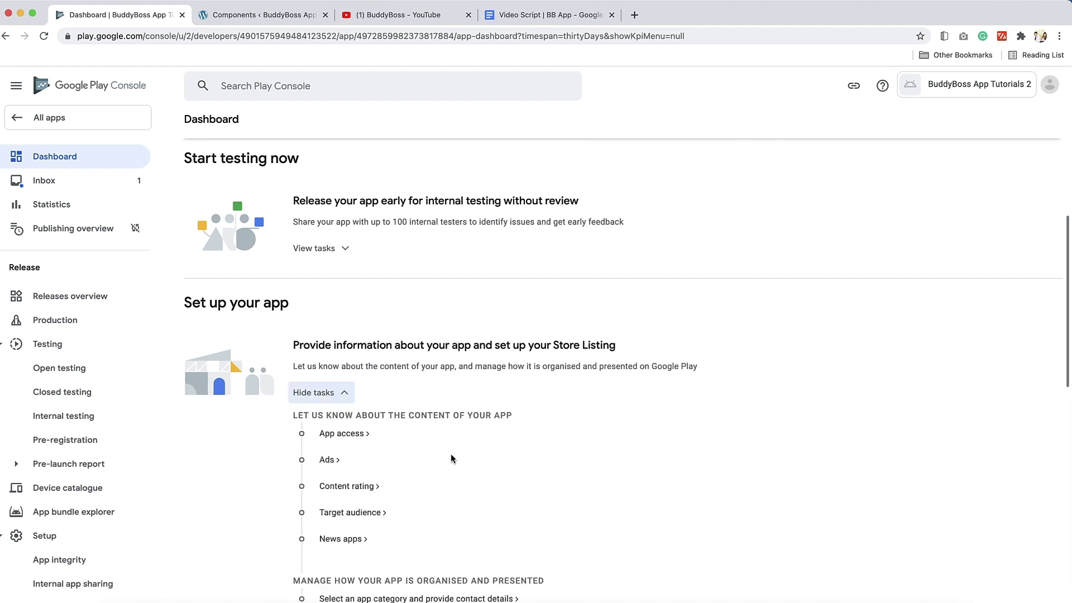
# Mark App access as restricted, add the 'For Users in the US' login instructions, and save
pyautogui.click(354, 435)
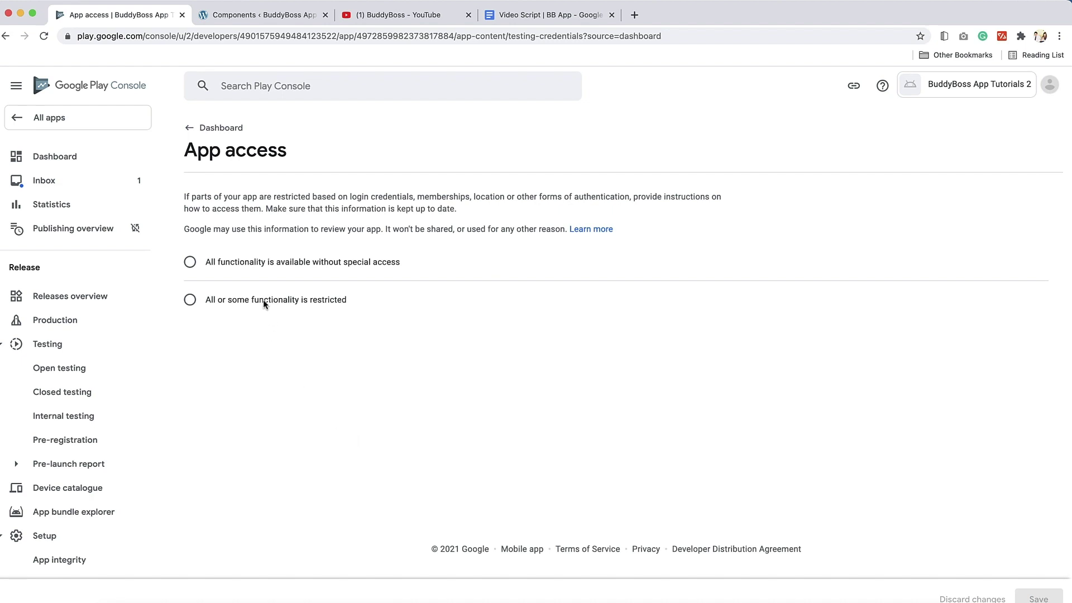
pyautogui.click(190, 301)
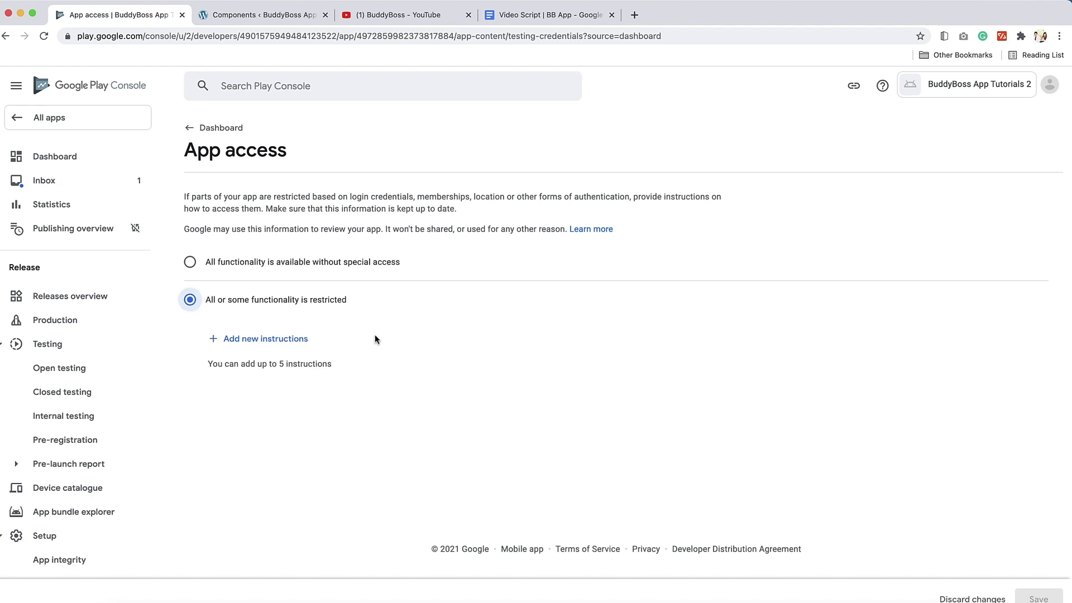
pyautogui.click(271, 339)
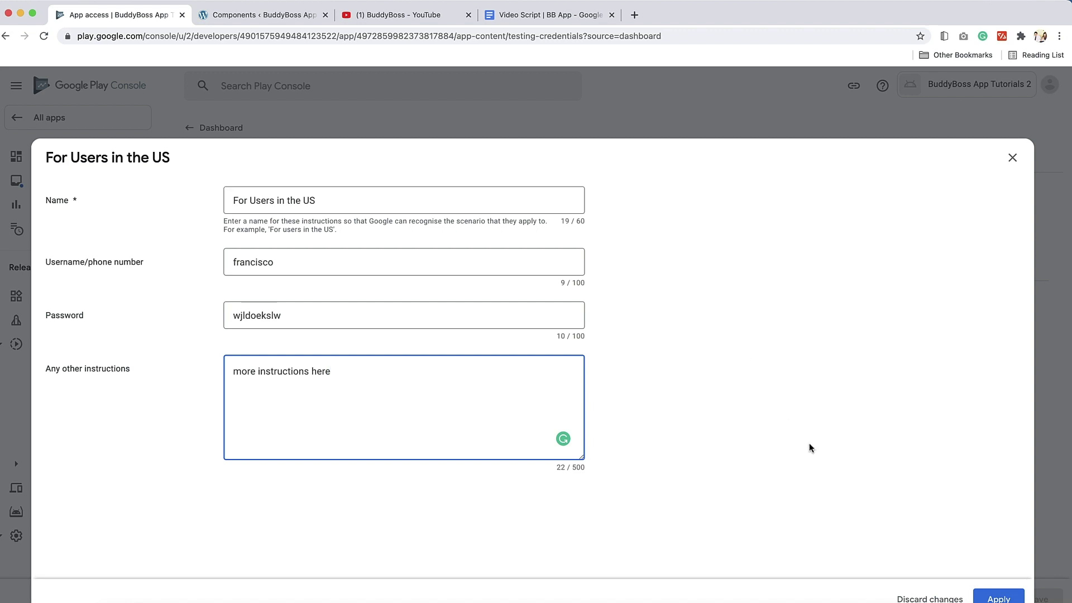
pyautogui.click(999, 597)
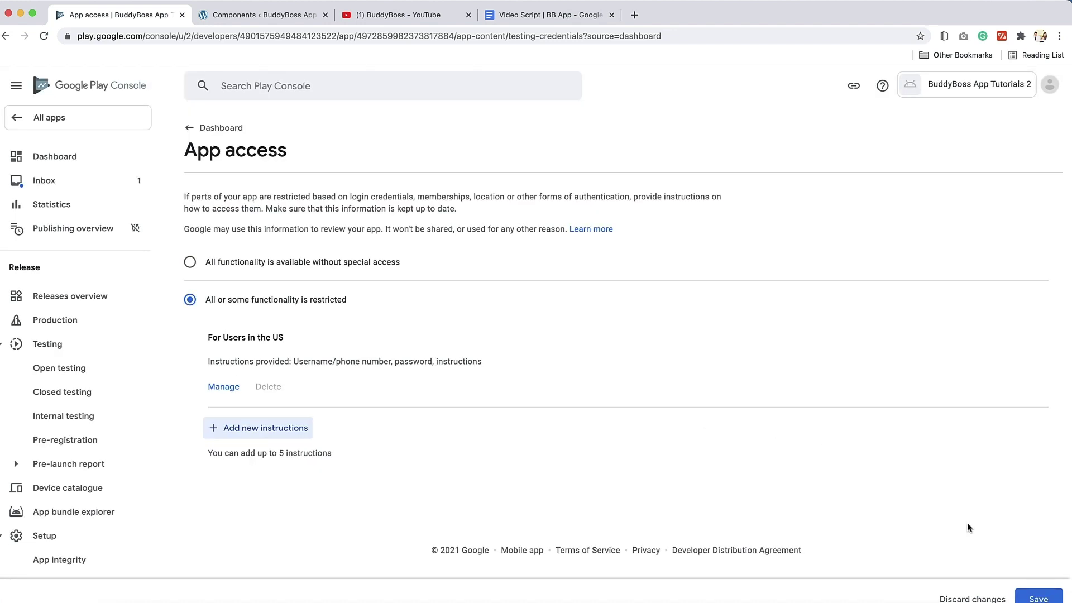
pyautogui.click(1038, 598)
# Set the Ads declaration to 'No, my app does not contain ads' and save it
pyautogui.click(76, 157)
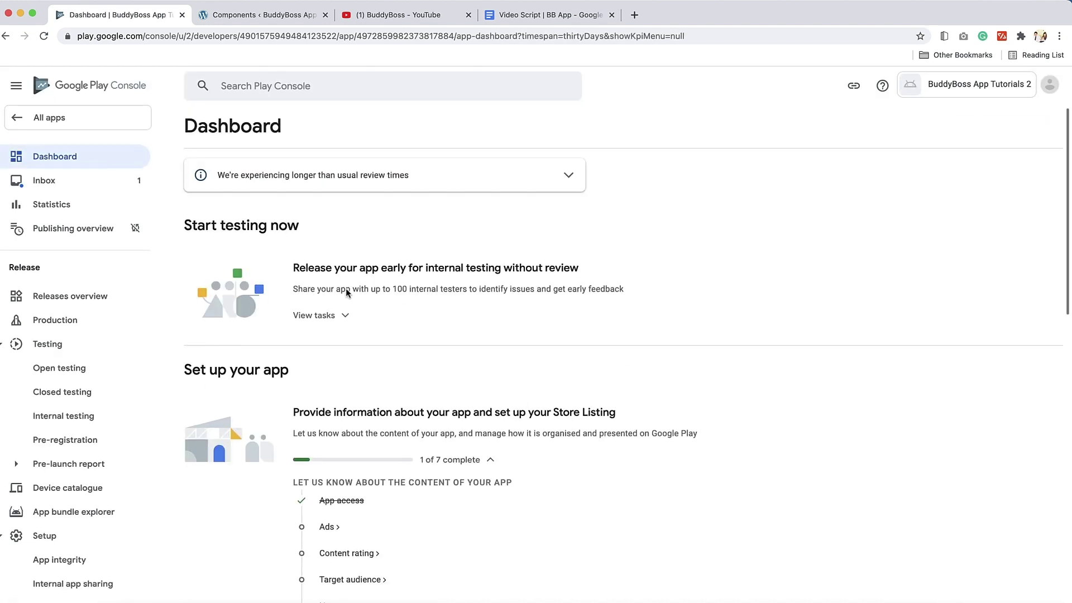
pyautogui.scroll(-3, 491, 354)
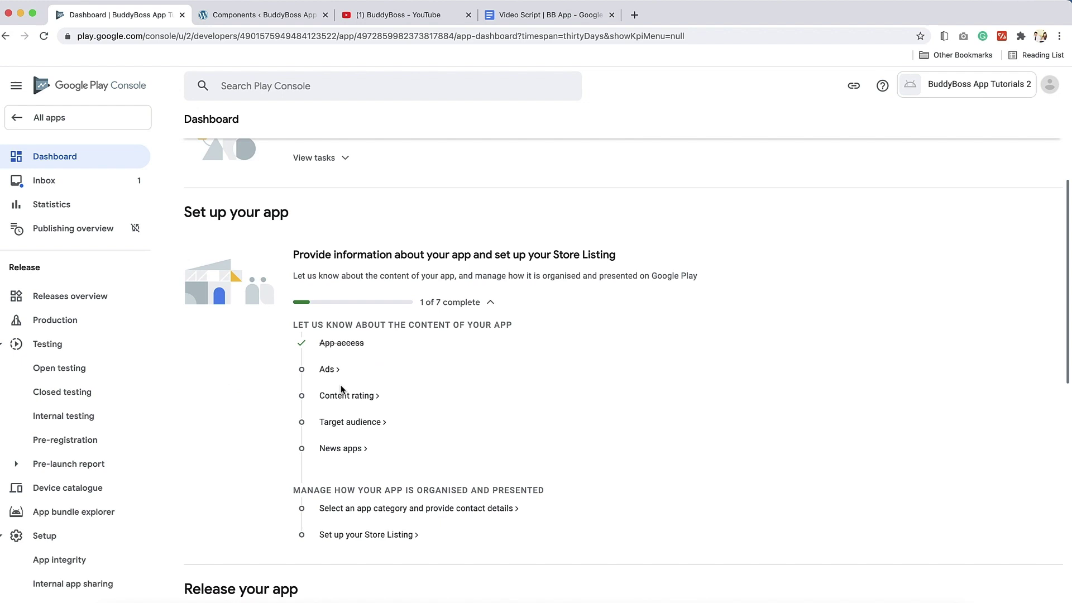
pyautogui.click(331, 371)
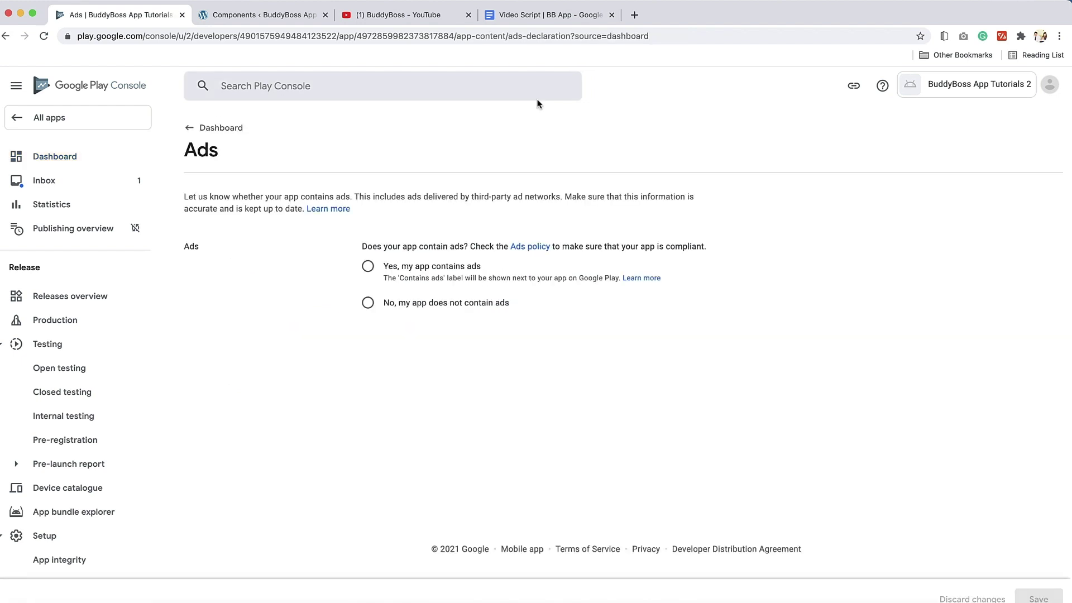
pyautogui.click(368, 303)
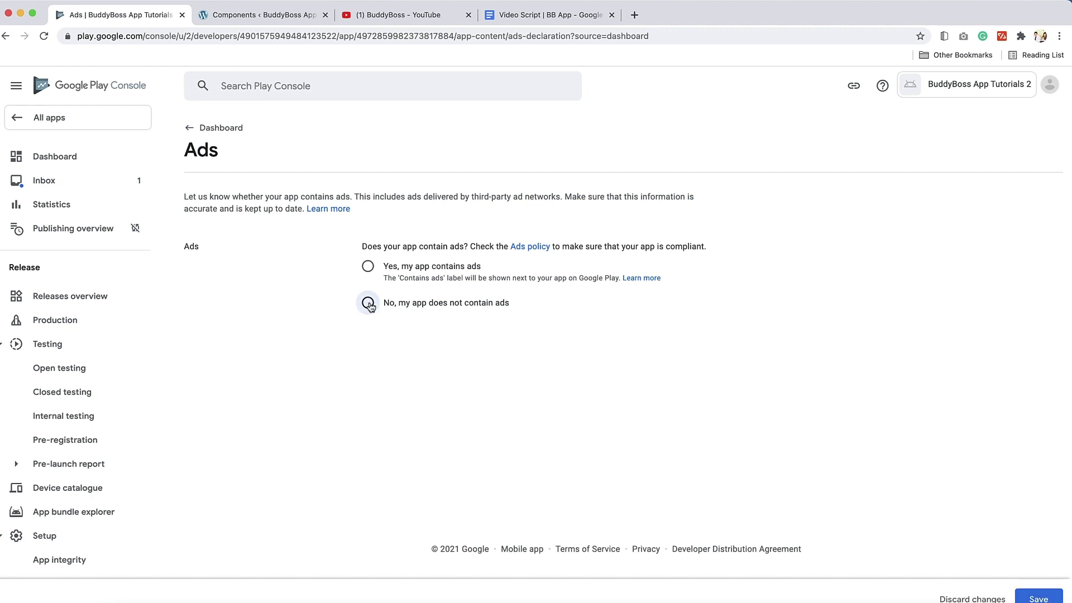
pyautogui.click(1049, 599)
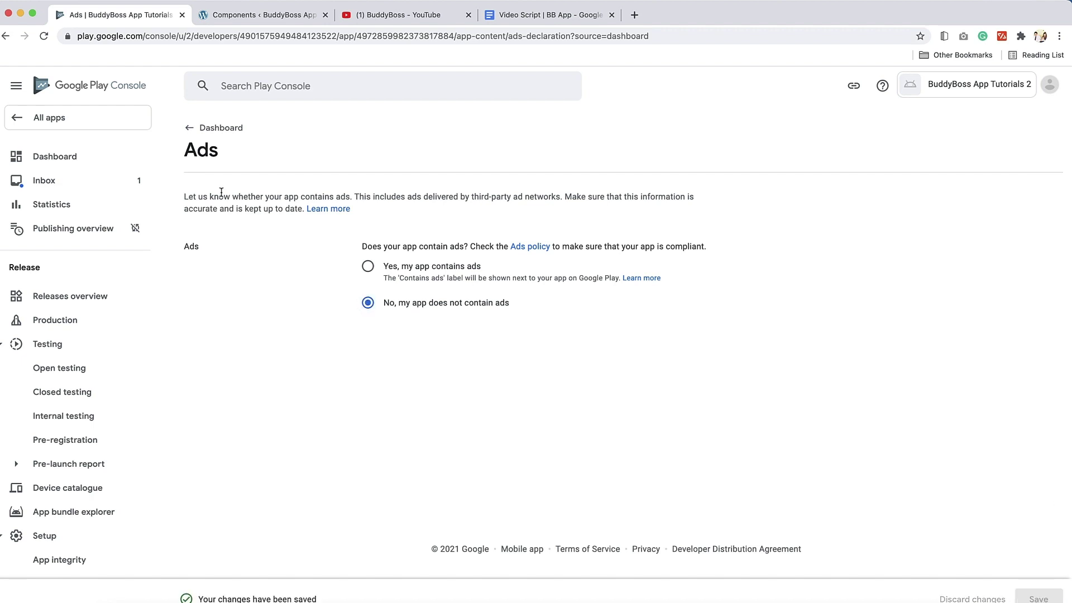
pyautogui.click(218, 127)
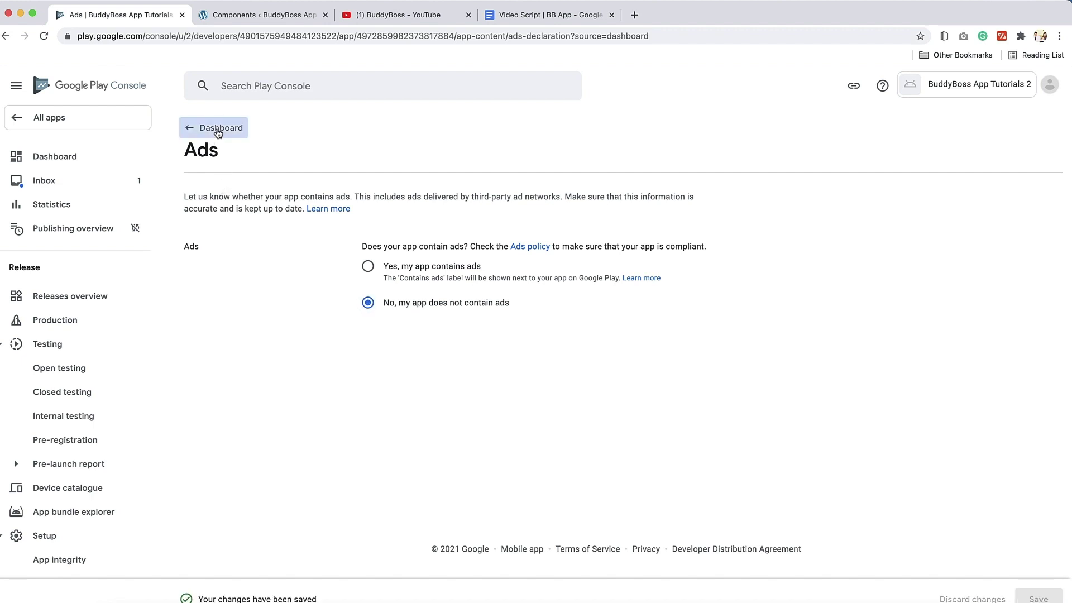
pyautogui.scroll(-3, 419, 385)
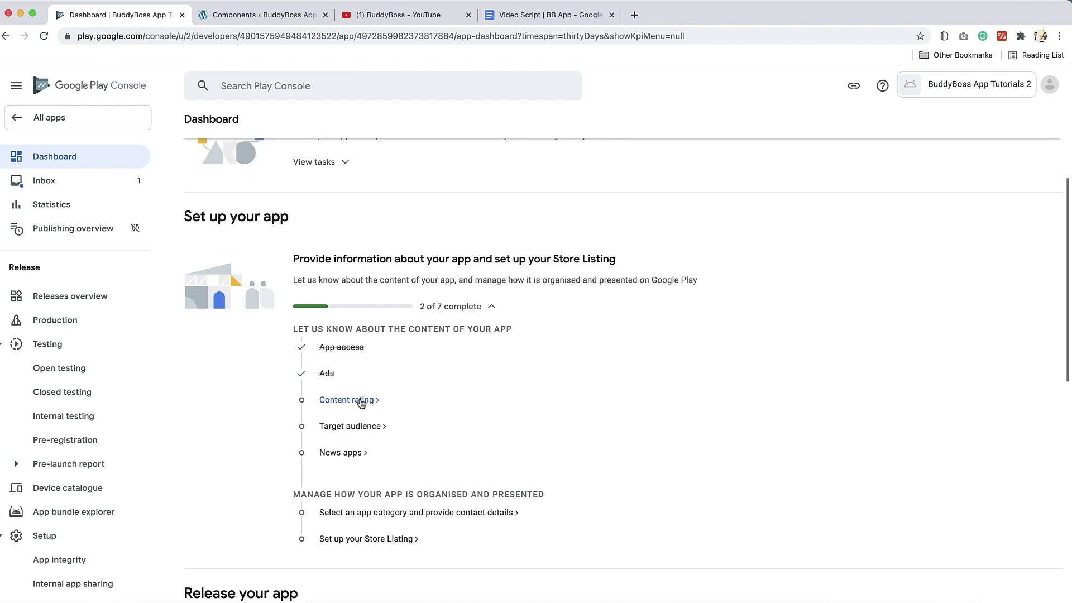
# Start the content rating questionnaire with the contact e-mail and the Social Networking, Forums, Blogs and UGC Sharing category
pyautogui.click(361, 400)
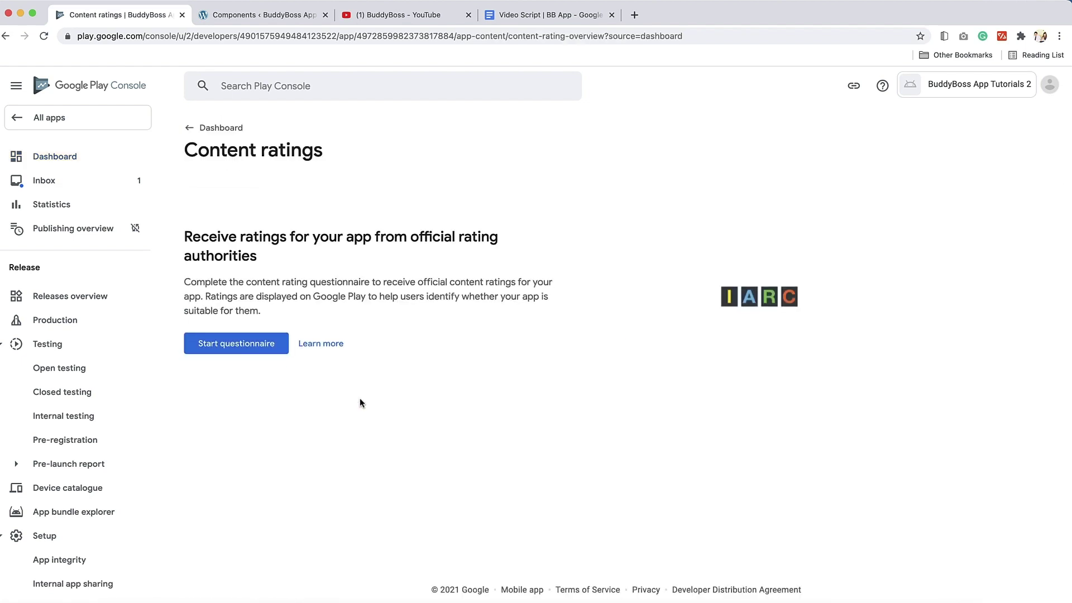
pyautogui.click(229, 347)
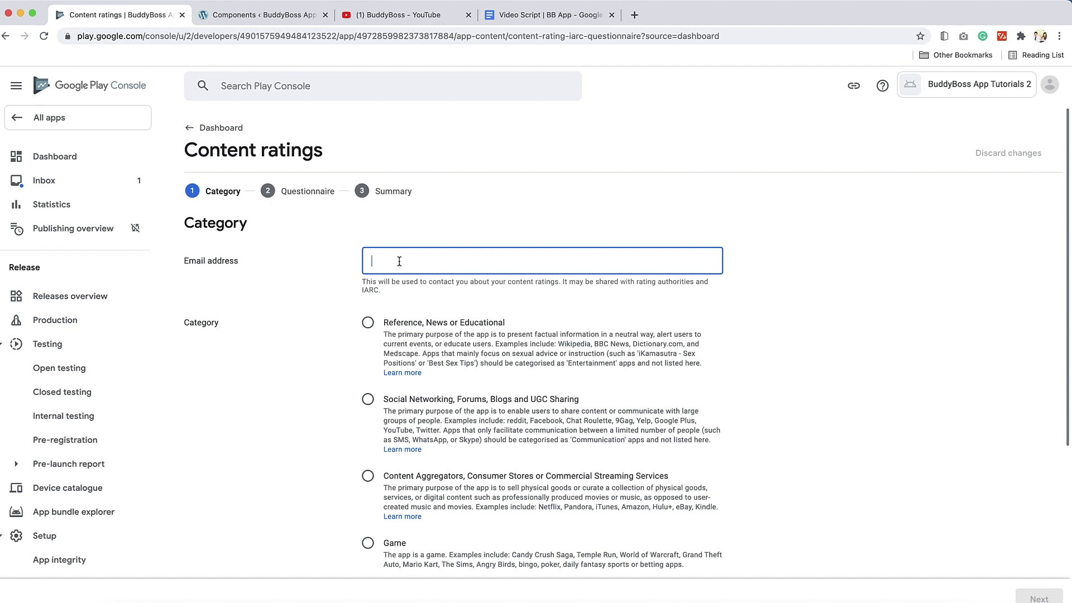
pyautogui.press('super+v')
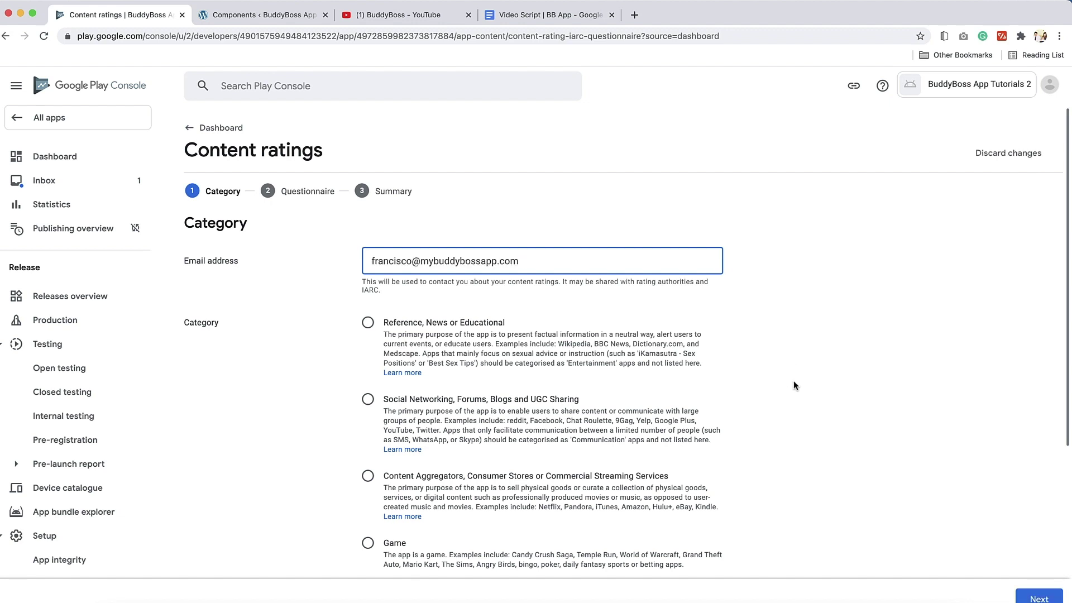
pyautogui.press('Tab')
pyautogui.scroll(-3, 785, 386)
pyautogui.press('Down')
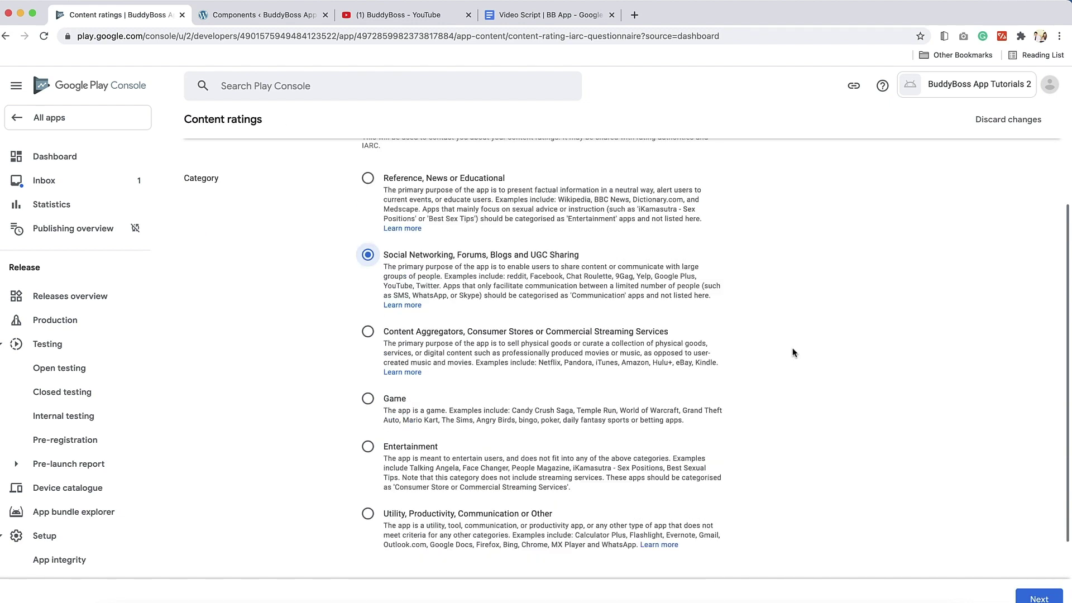
# Advance through the questionnaire to the summary and submit the content rating
pyautogui.click(1034, 597)
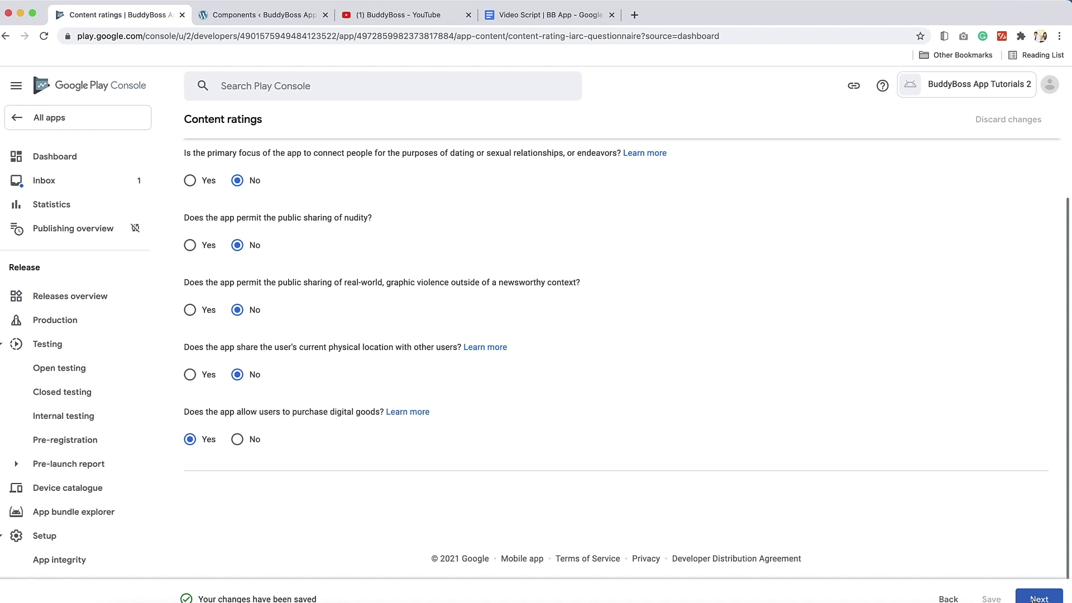
pyautogui.click(1035, 598)
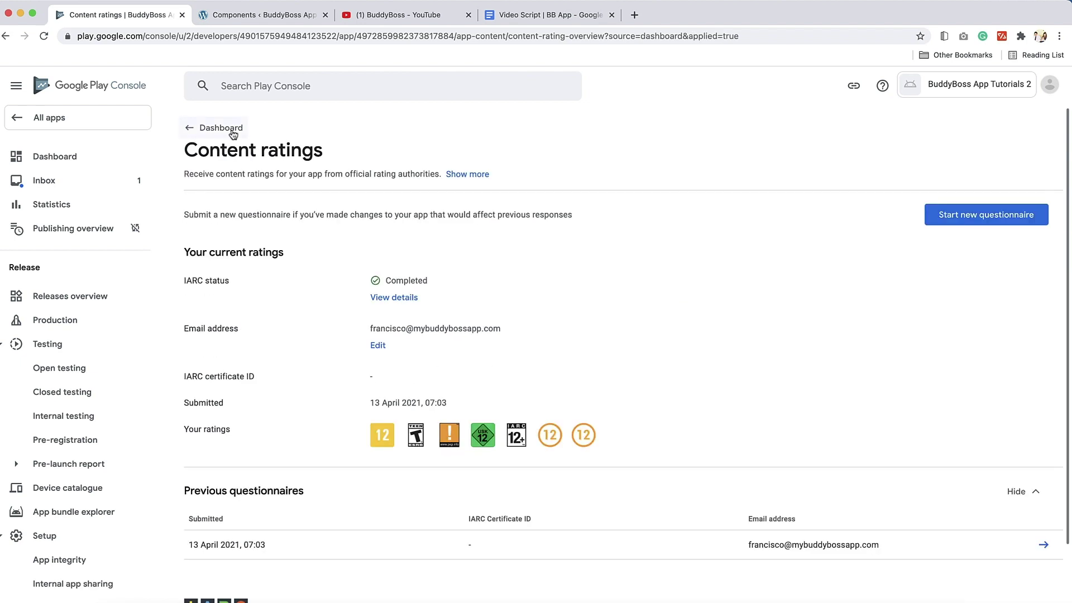
pyautogui.click(233, 133)
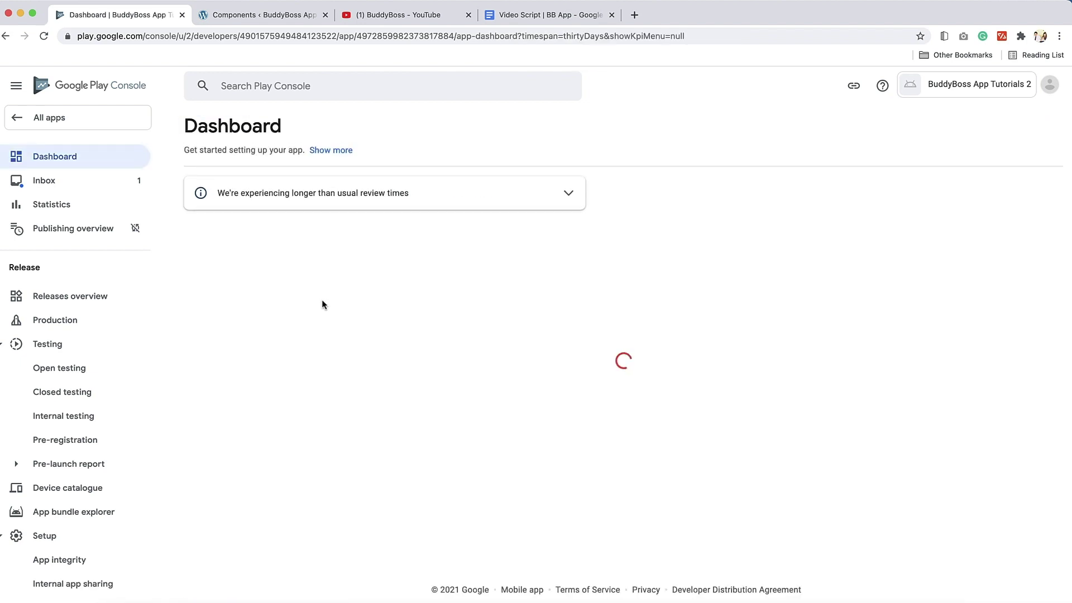
pyautogui.scroll(-3, 394, 387)
# Choose the 18 and over age group and save the target audience through its summary
pyautogui.click(360, 418)
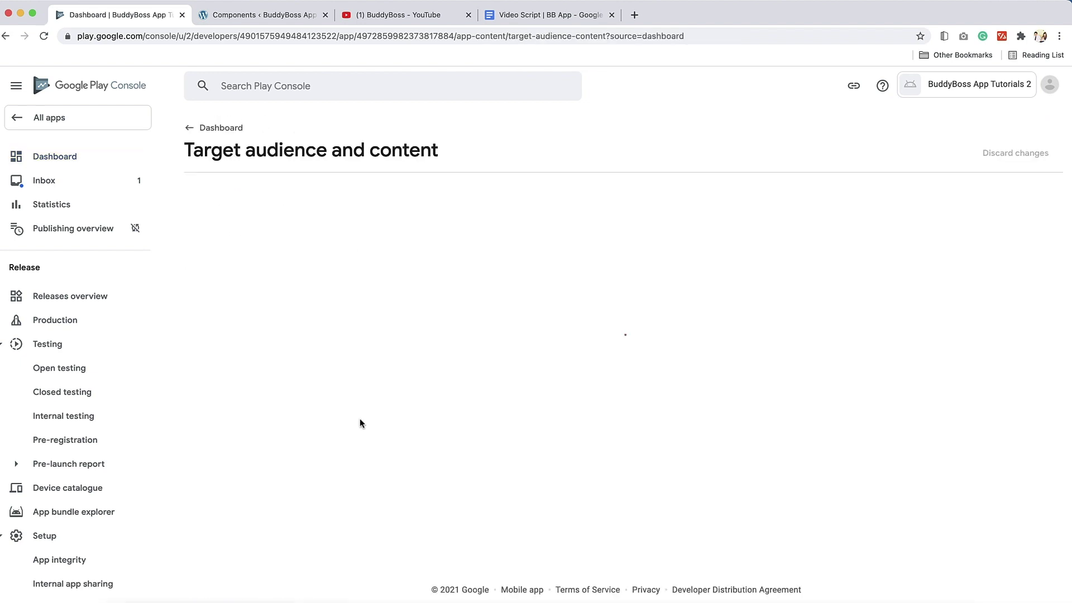
pyautogui.scroll(-3, 360, 423)
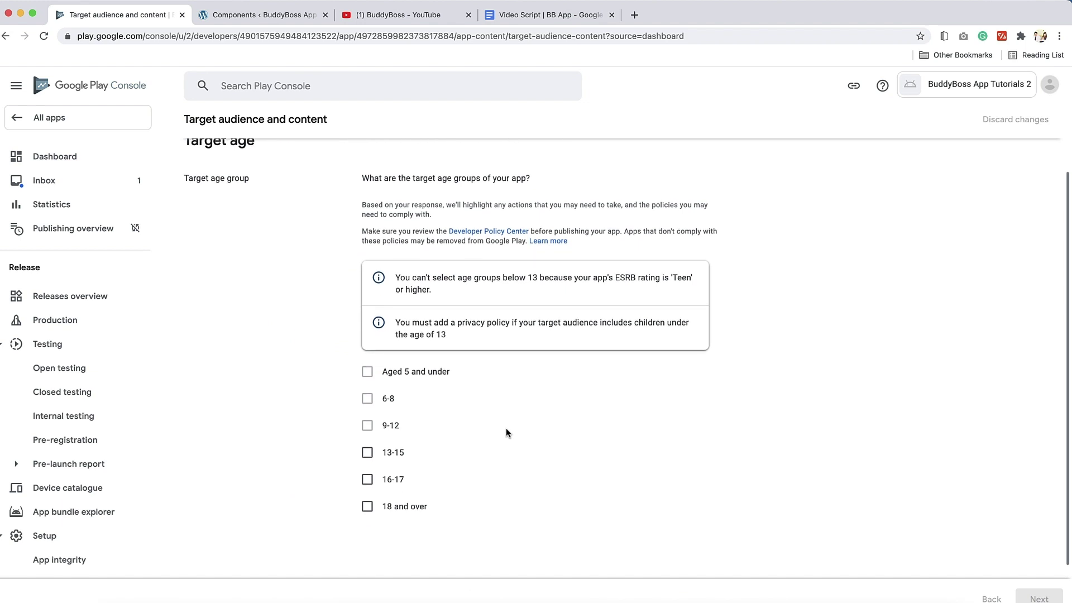
pyautogui.click(367, 505)
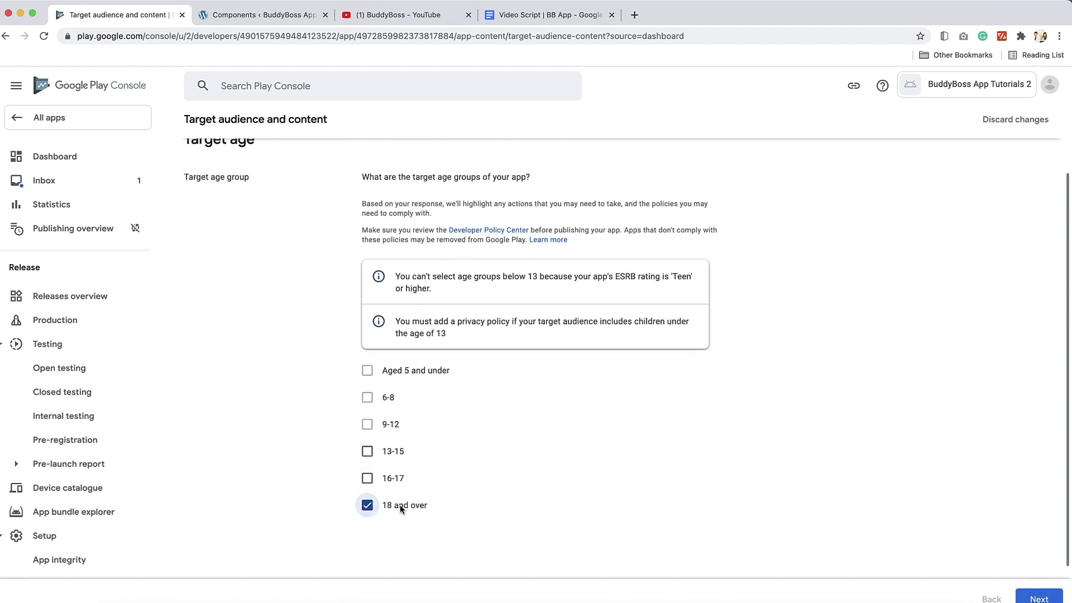
pyautogui.click(1037, 598)
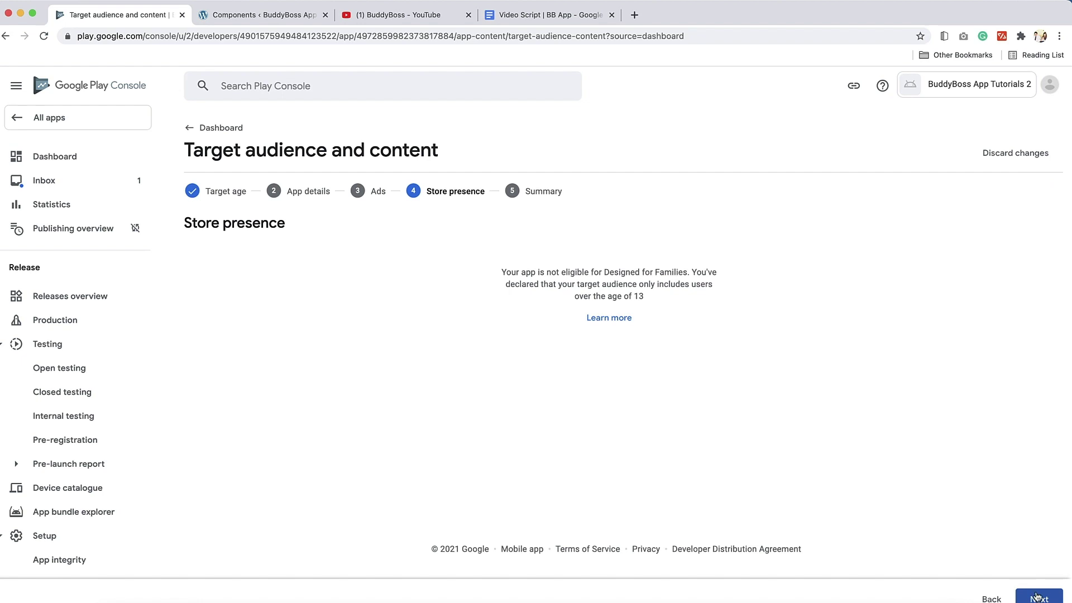
pyautogui.click(1037, 598)
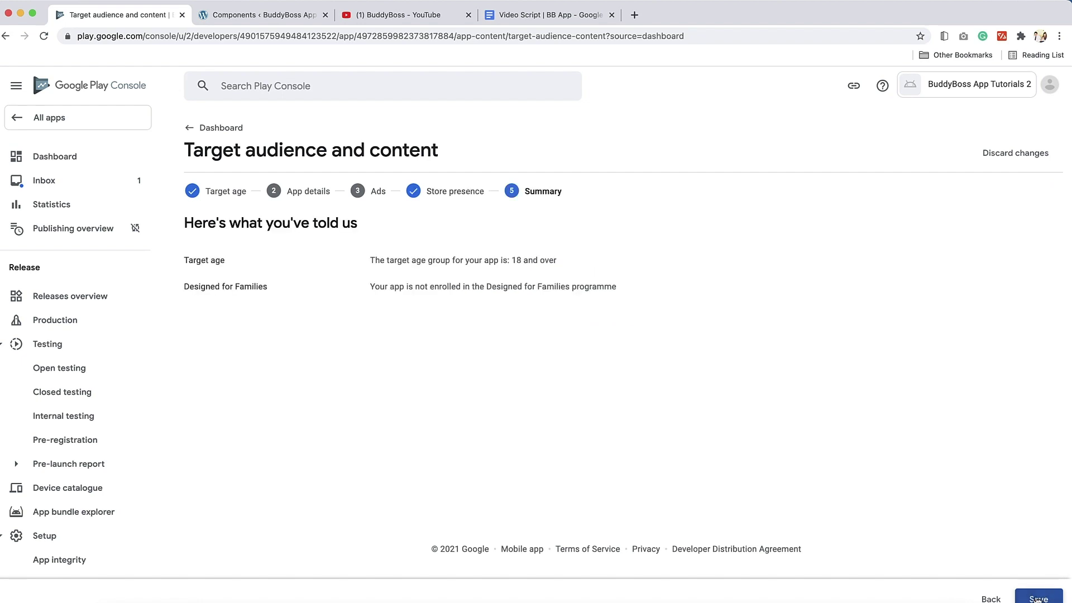
pyautogui.click(1037, 599)
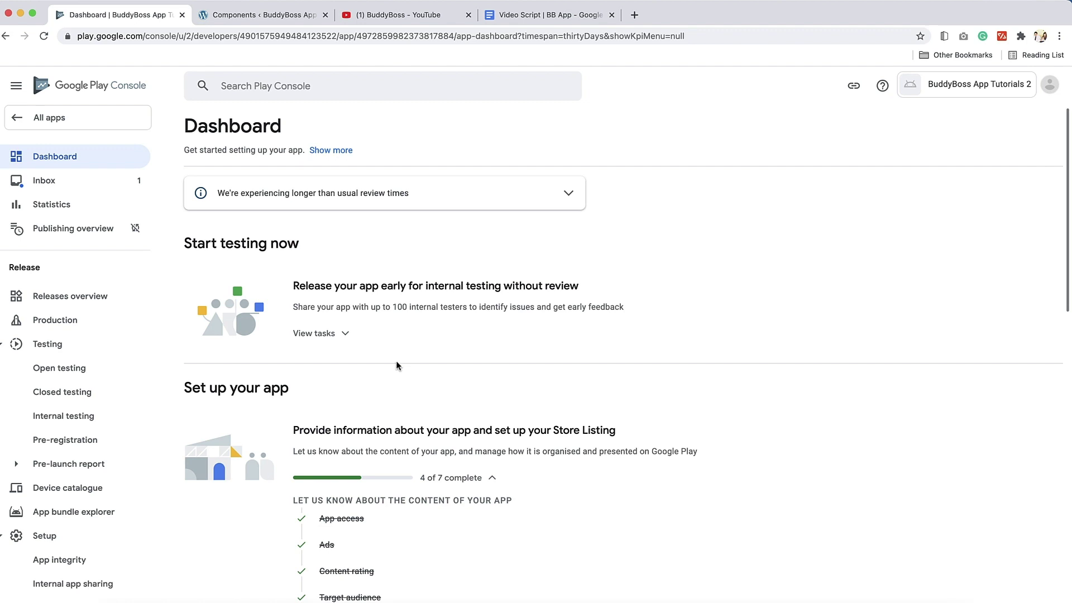
# Answer No in the News apps declaration, save it, and return to the dashboard
pyautogui.scroll(-5, 396, 361)
pyautogui.click(333, 483)
pyautogui.click(367, 240)
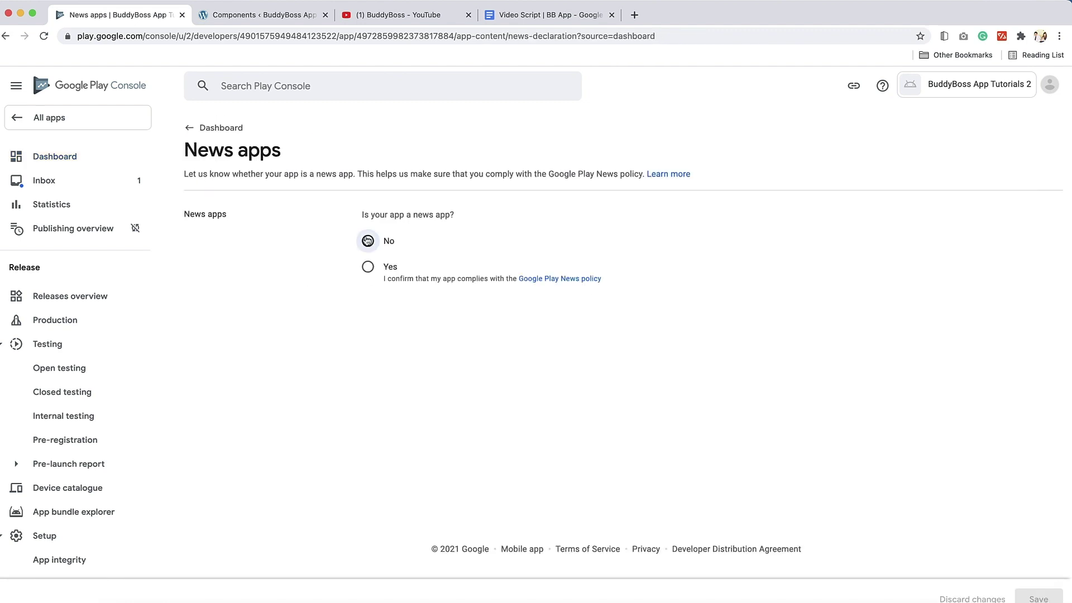
pyautogui.click(1039, 598)
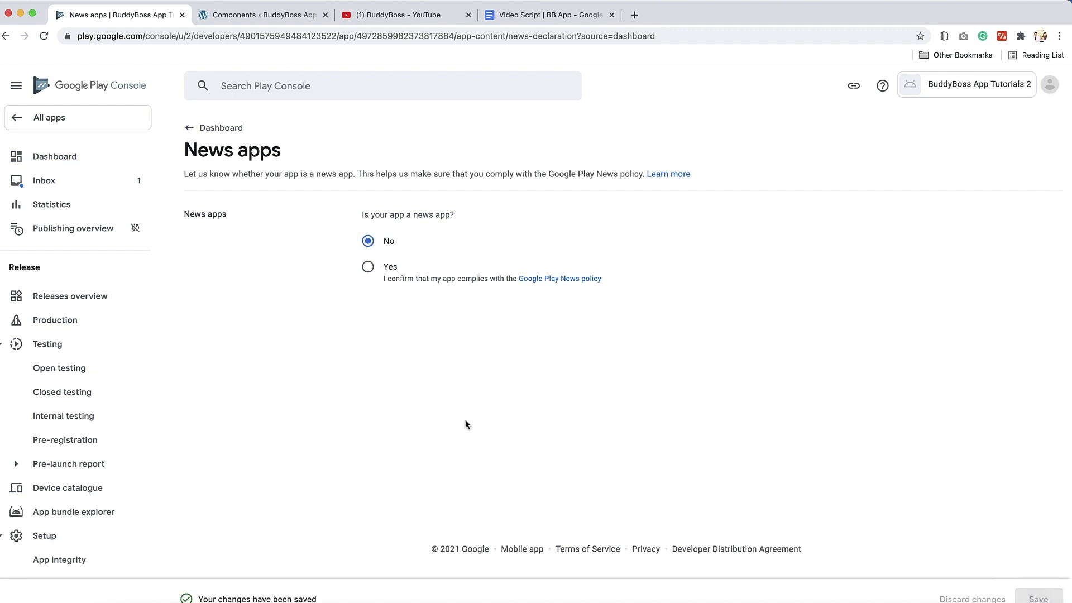
pyautogui.click(220, 129)
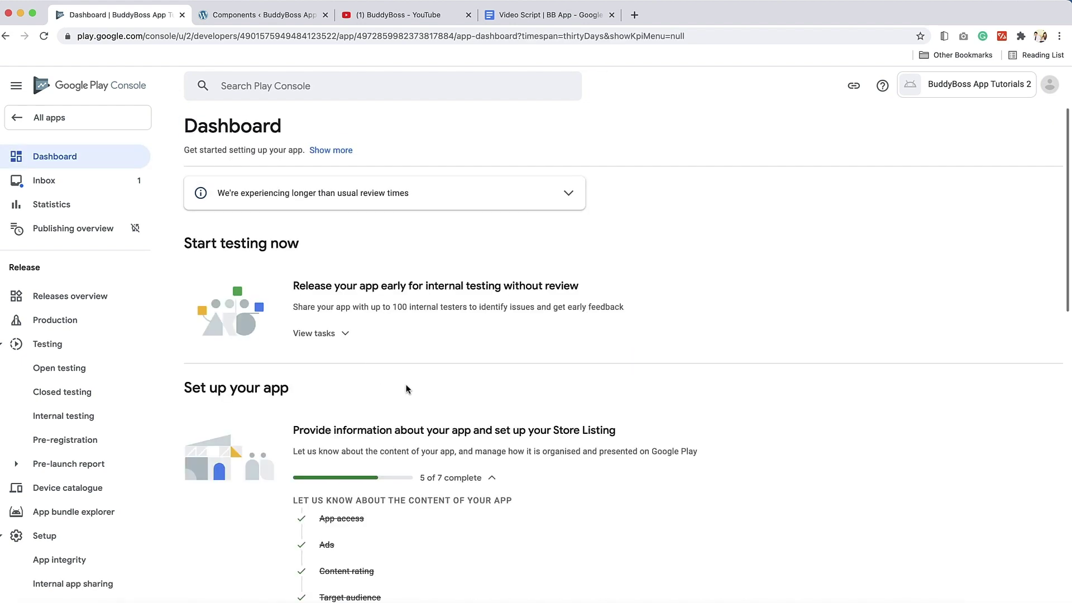
# Set the app category to Communication in Store settings
pyautogui.scroll(-5, 414, 389)
pyautogui.scroll(-2, 414, 390)
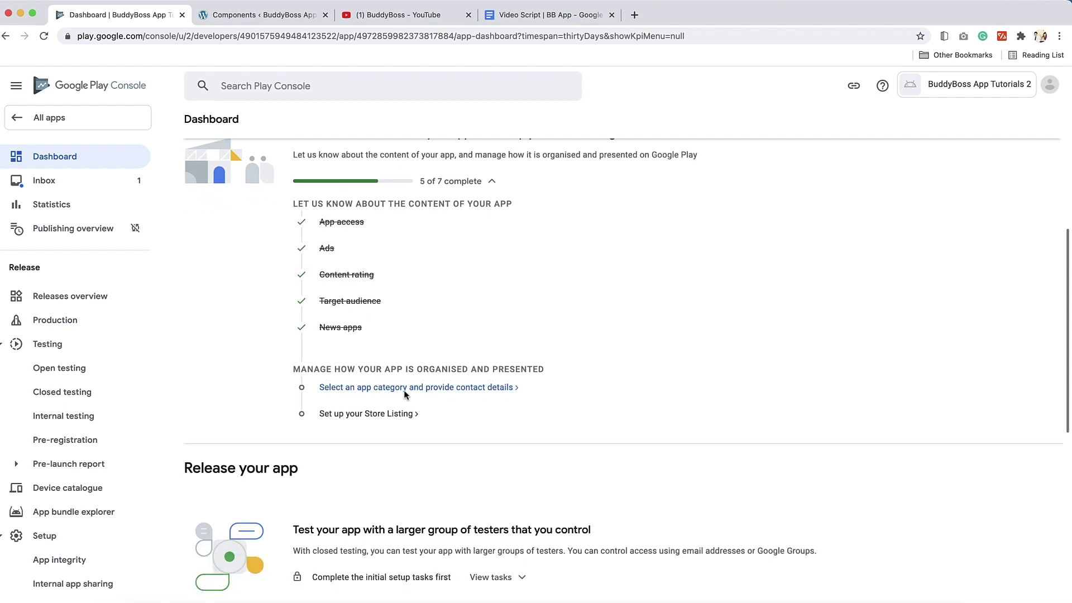
pyautogui.click(370, 389)
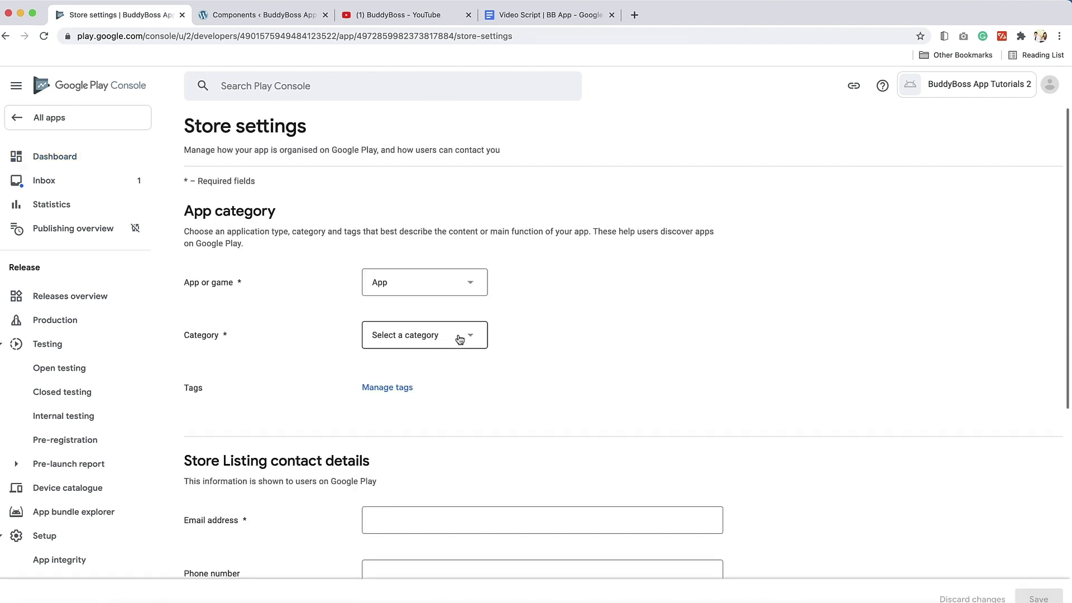
pyautogui.click(456, 341)
pyautogui.click(413, 452)
pyautogui.scroll(-3, 460, 436)
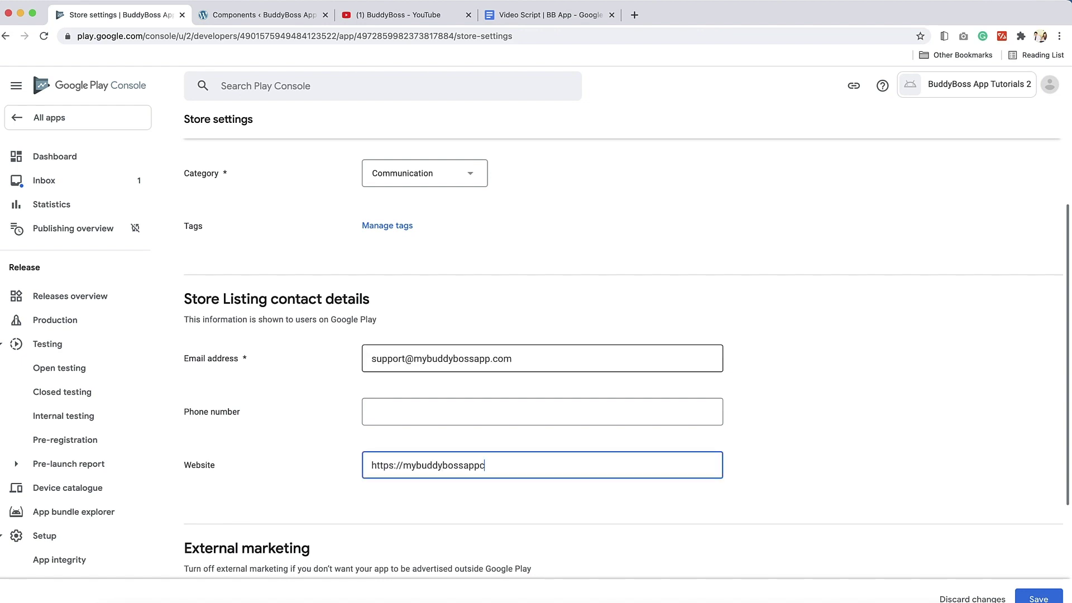
pyautogui.write('.com')
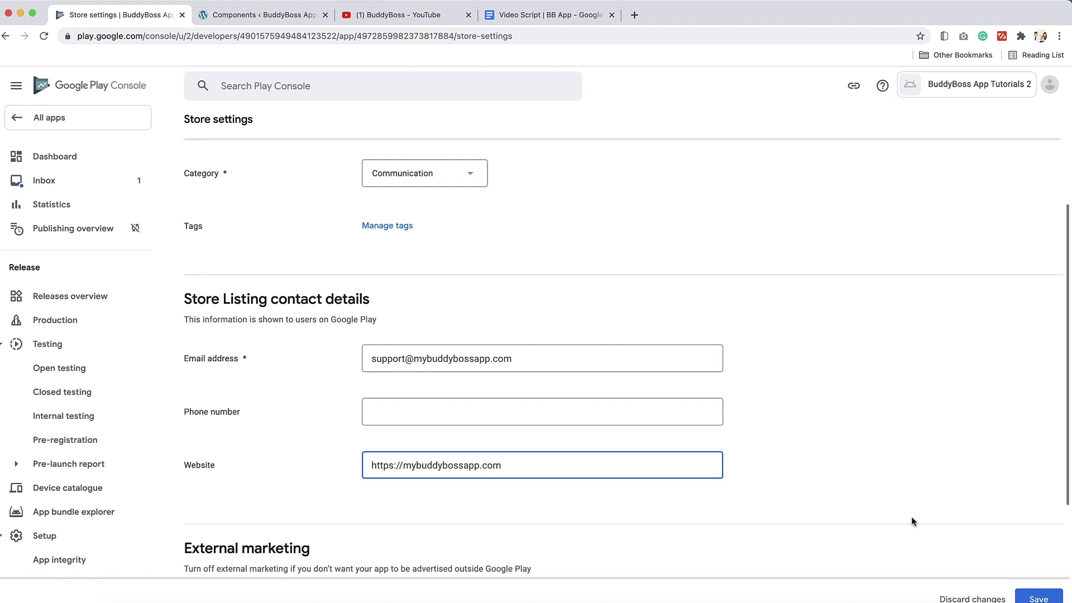
pyautogui.click(1037, 599)
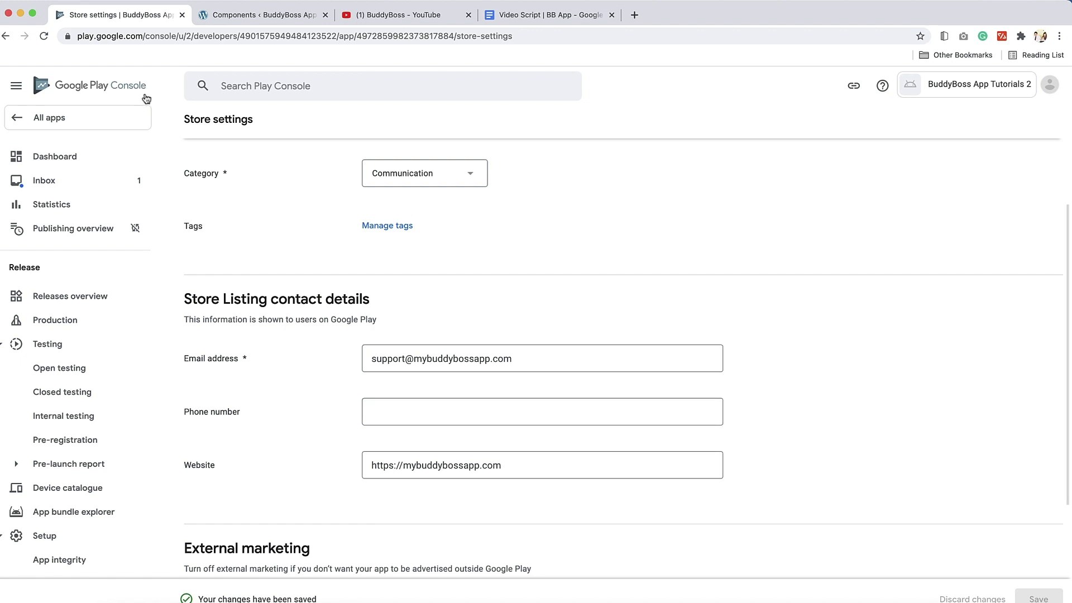
pyautogui.scroll(3, 281, 184)
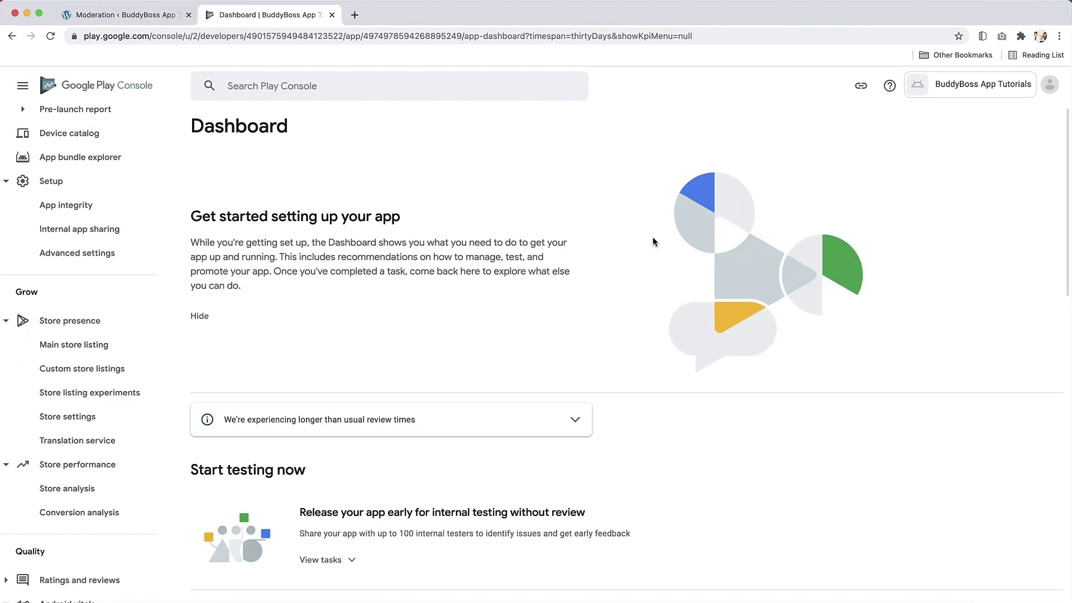
# On Main store listing, go through the App name (BuddyBoss App Tutorials), short and full description fields
pyautogui.click(60, 346)
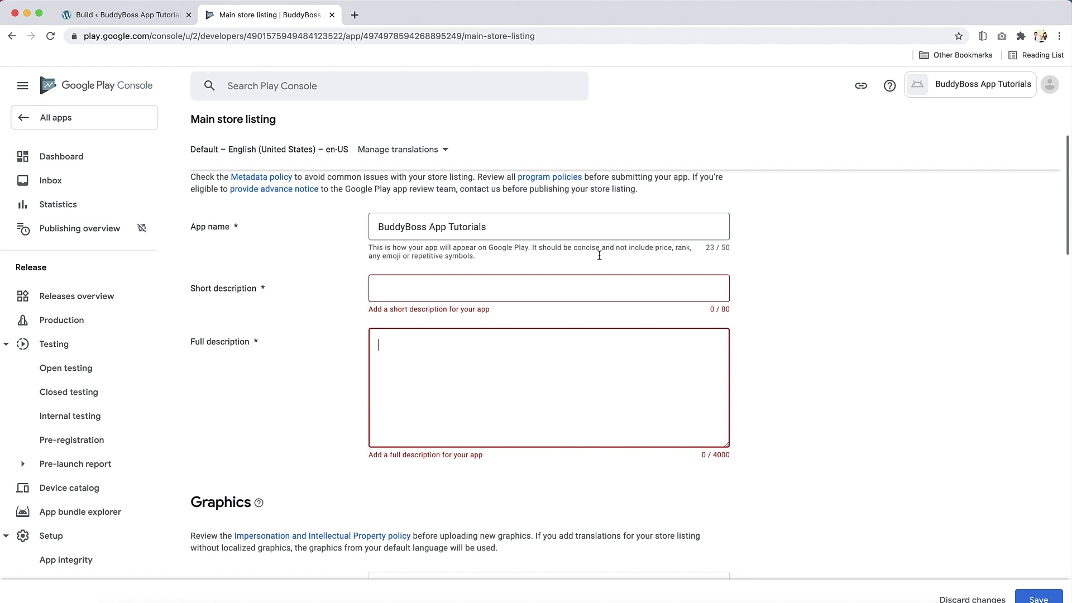
pyautogui.click(576, 231)
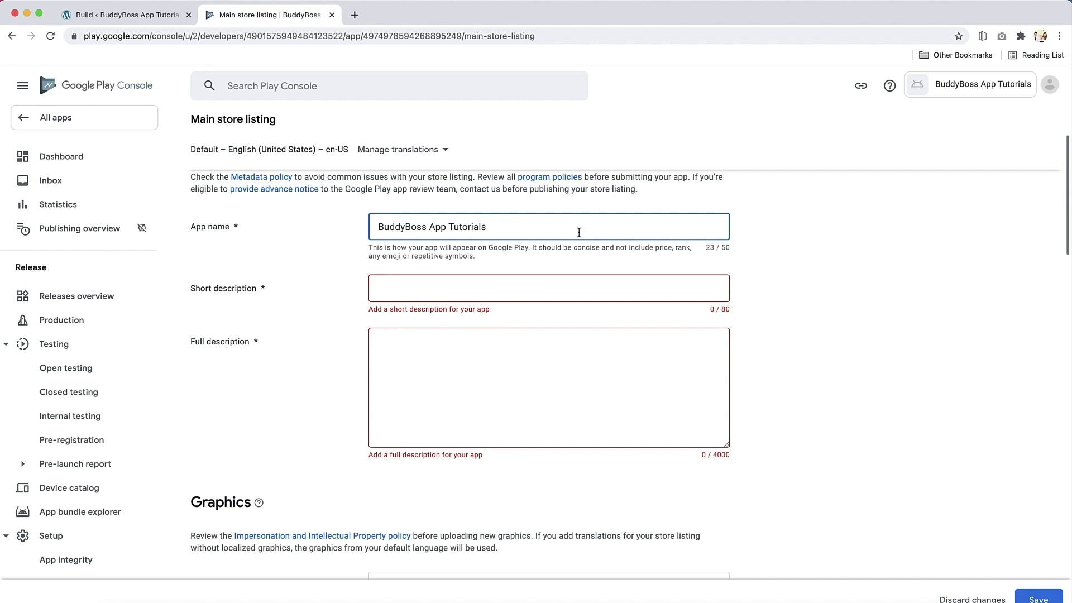
pyautogui.click(548, 287)
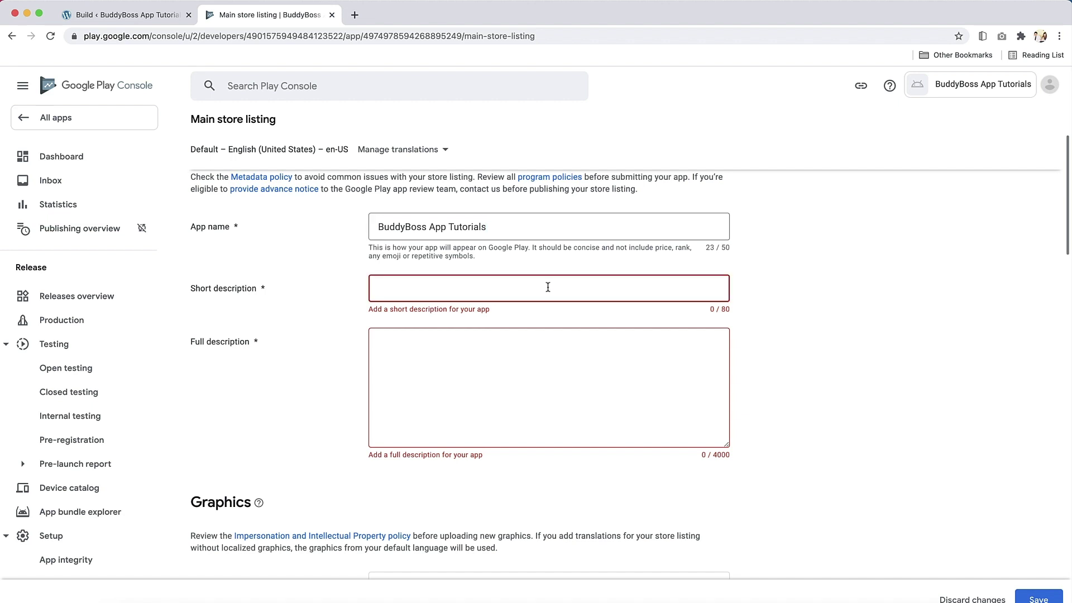
pyautogui.scroll(-2, 548, 287)
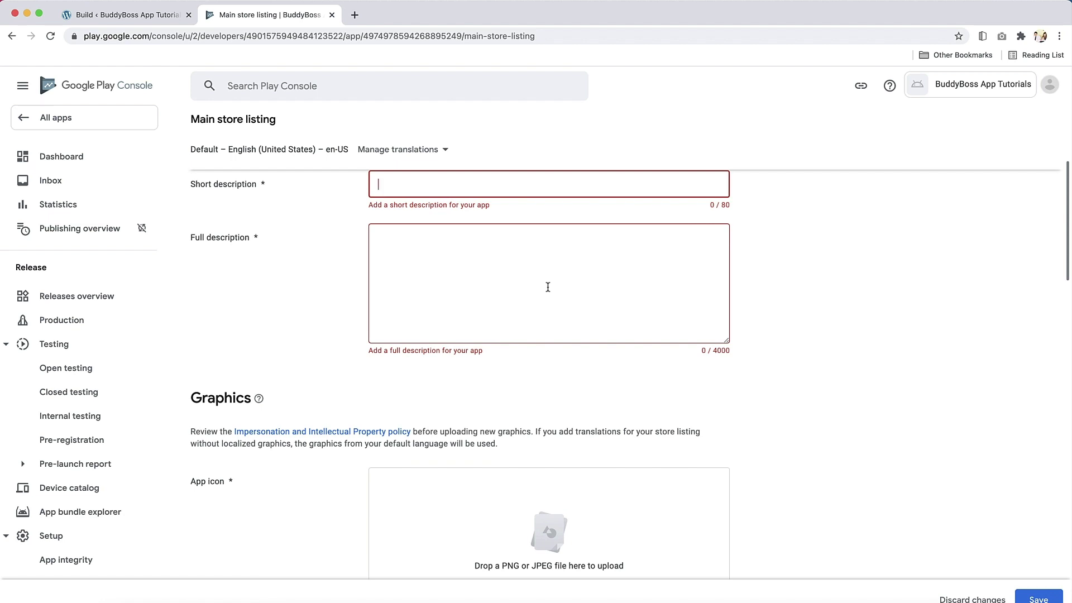
pyautogui.click(547, 287)
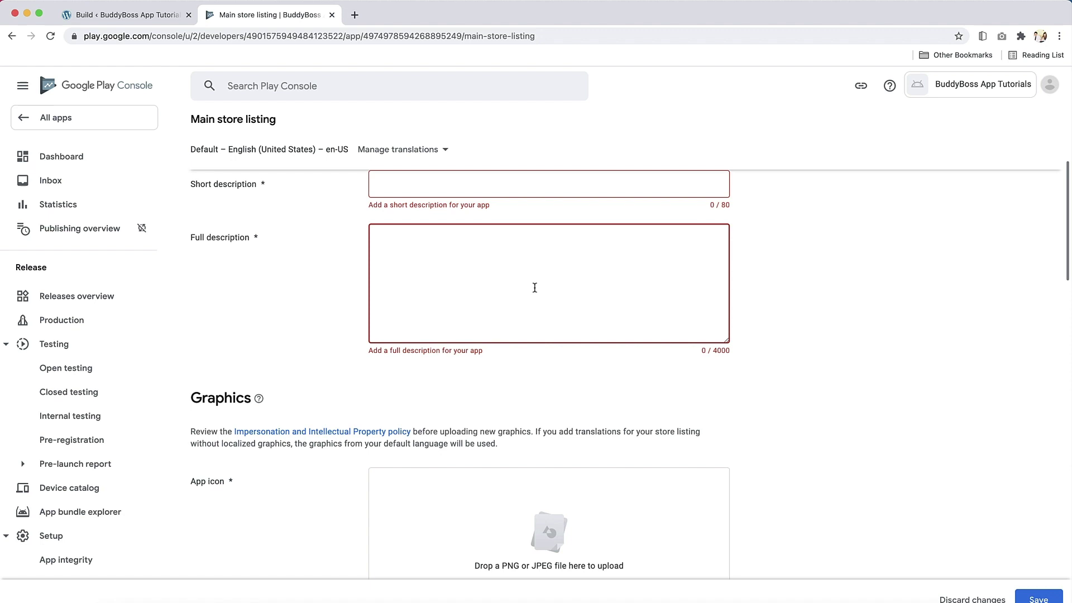
# Scroll through Graphics past App icon, Feature graphic and Video to the Phone screenshots area
pyautogui.scroll(-5, 533, 289)
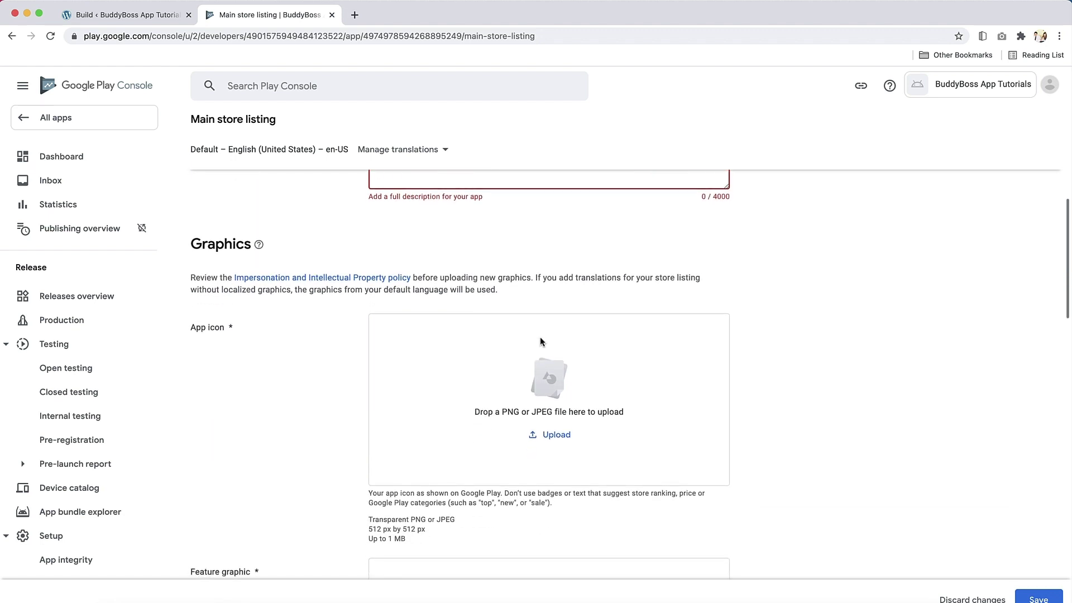
pyautogui.scroll(-1, 540, 339)
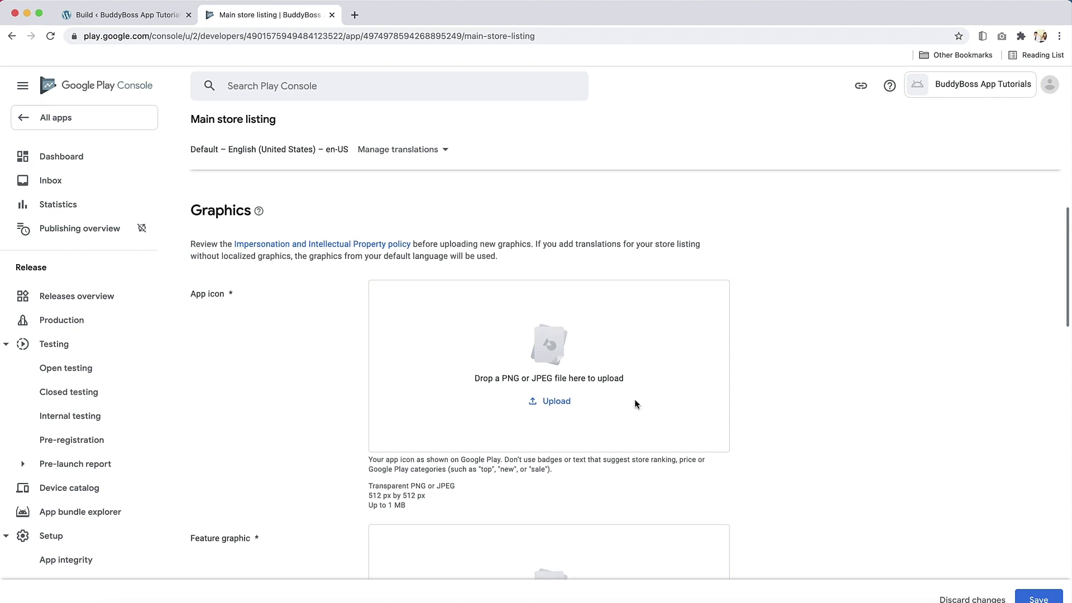
pyautogui.scroll(-4, 634, 402)
pyautogui.scroll(-1, 635, 403)
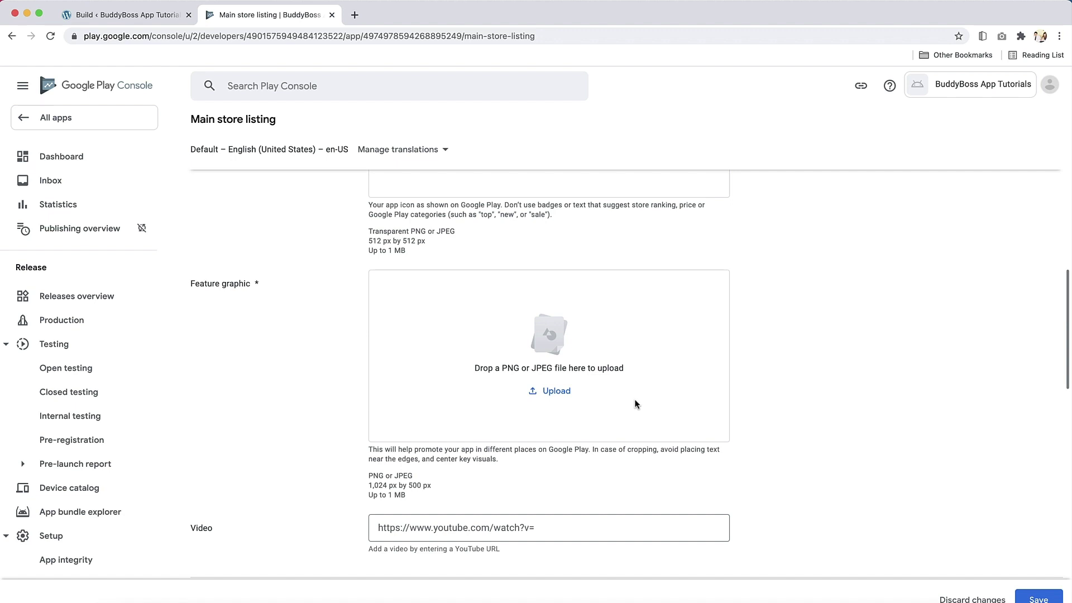
pyautogui.scroll(-6, 631, 423)
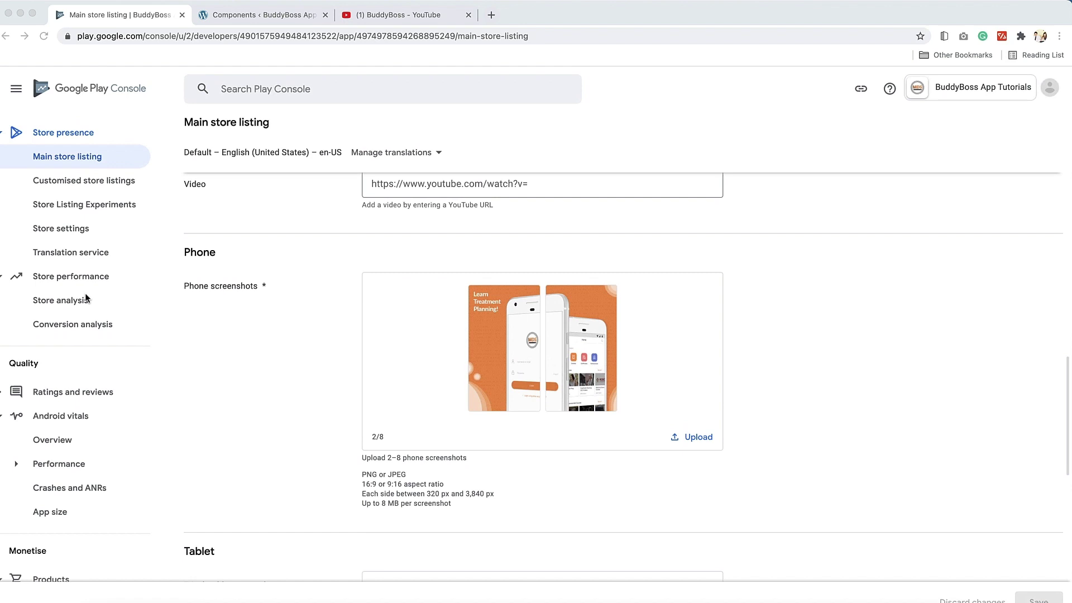
# Add all 176 countries/regions plus Rest of World to the Production track
pyautogui.scroll(8, 86, 299)
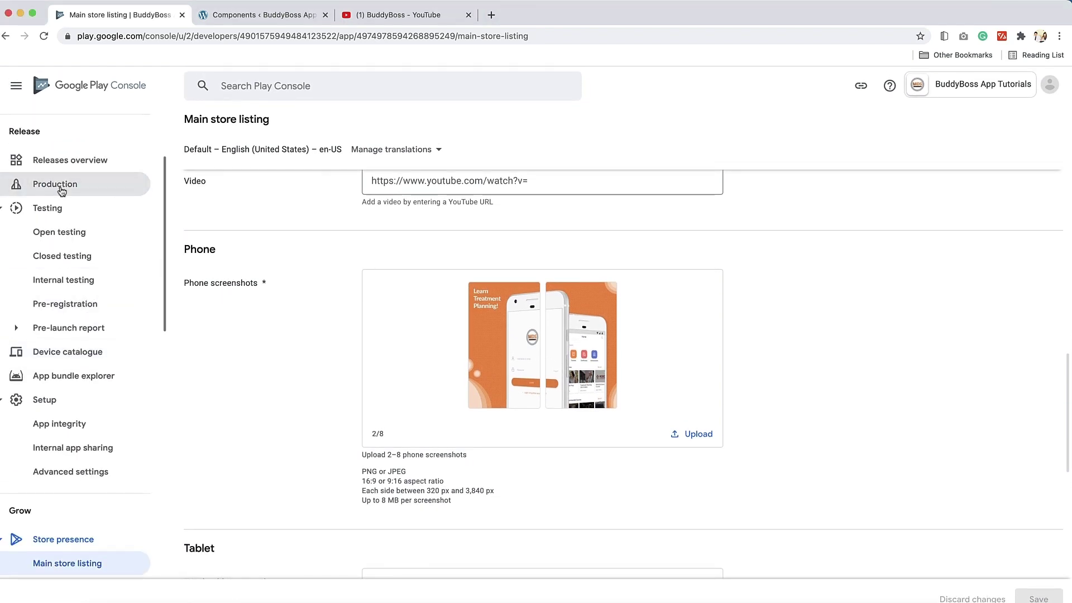
pyautogui.click(61, 191)
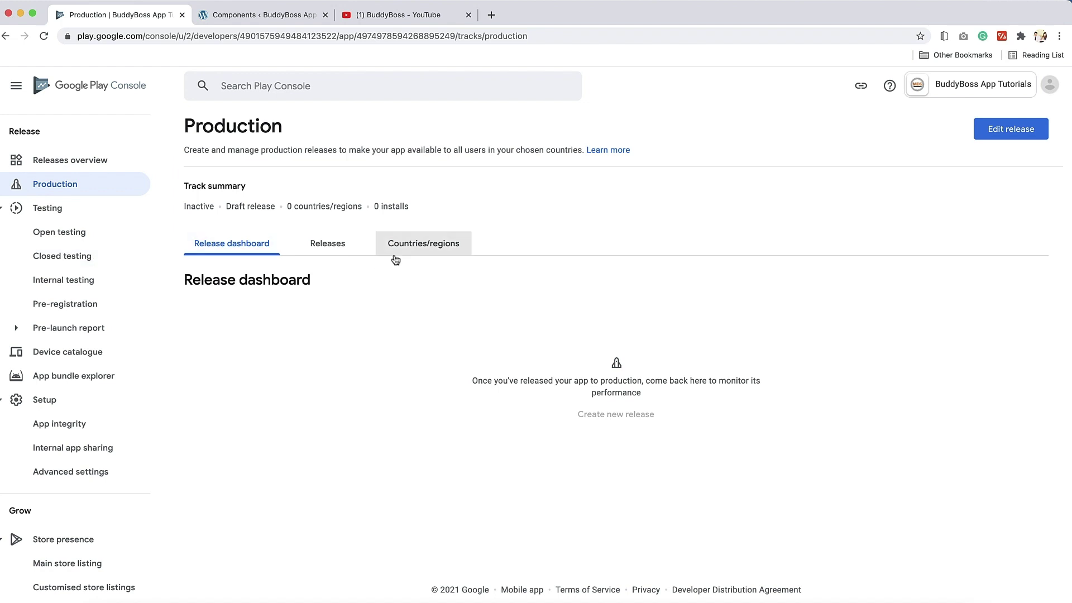
pyautogui.click(433, 252)
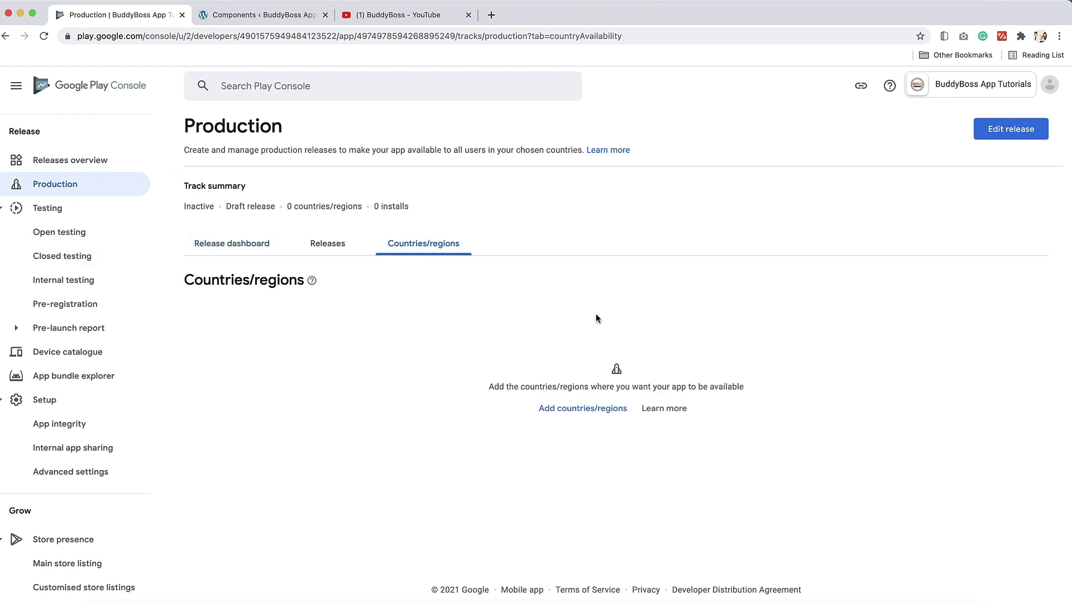
pyautogui.click(565, 408)
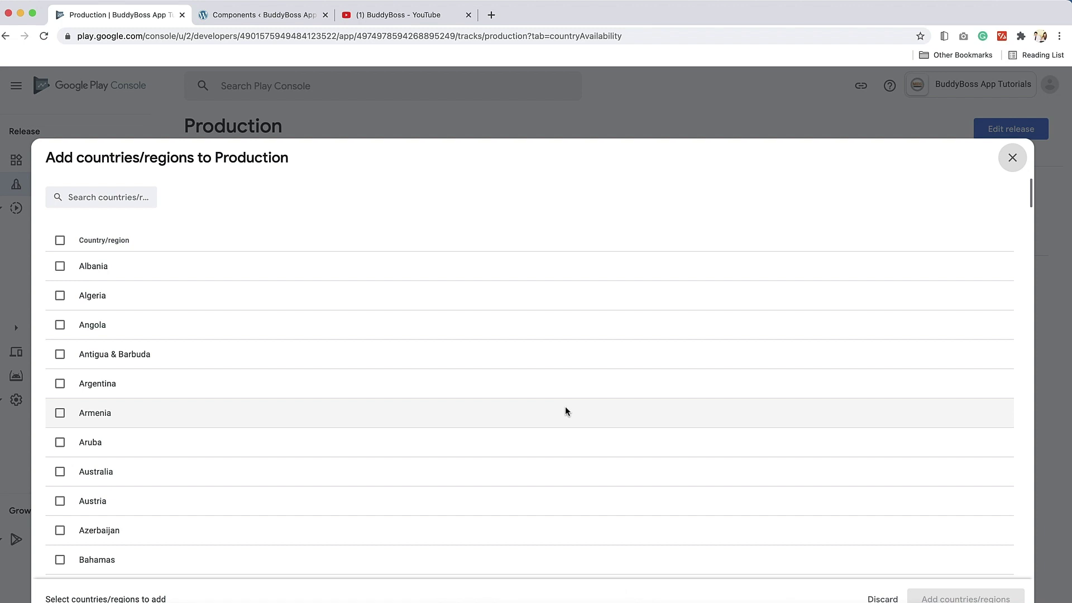
pyautogui.click(140, 243)
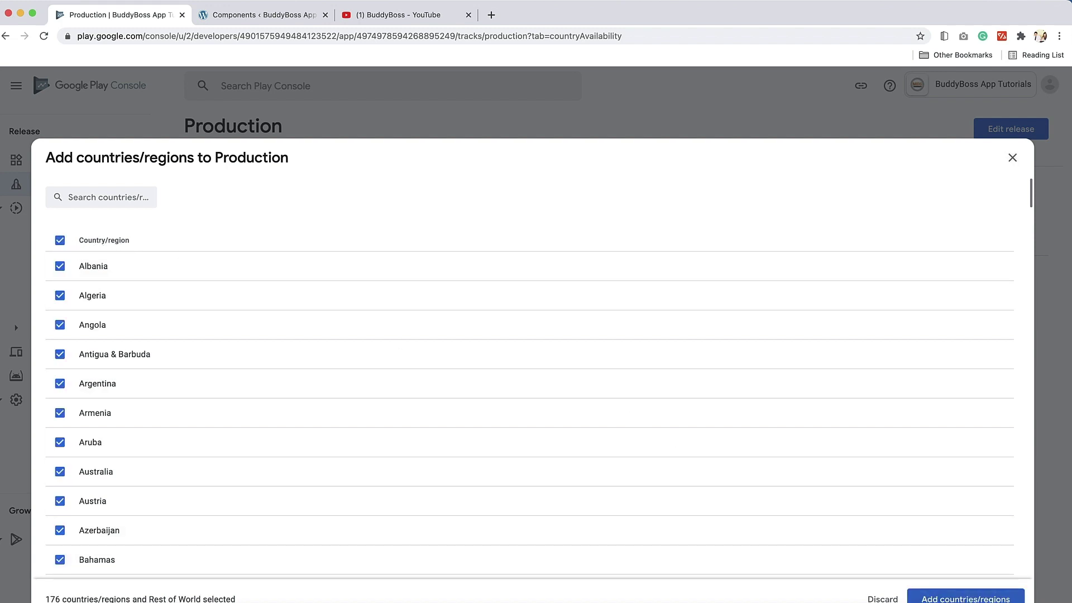
pyautogui.click(957, 599)
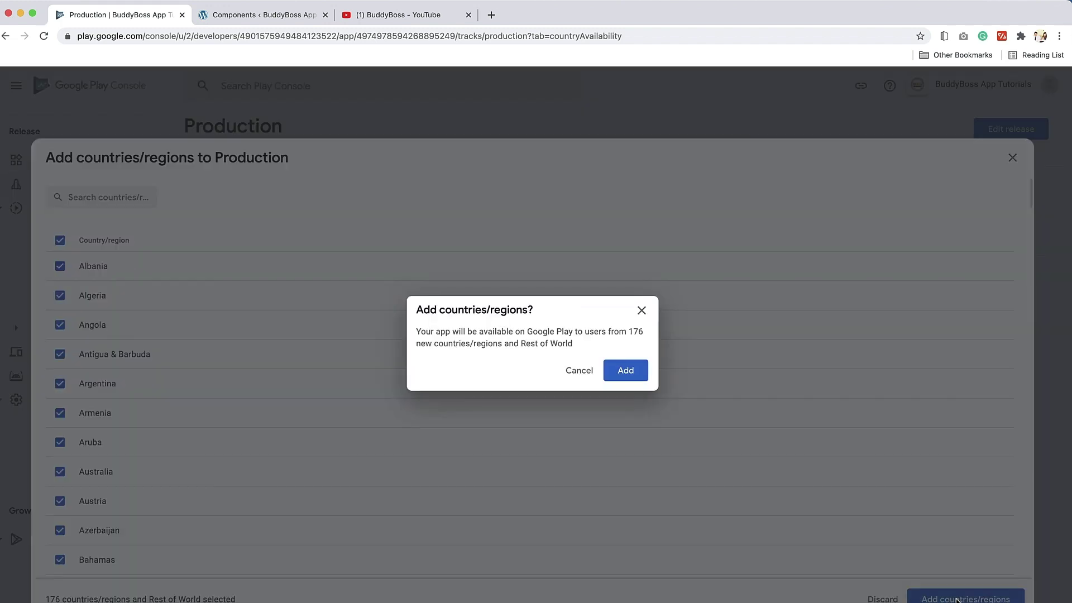
pyautogui.click(623, 370)
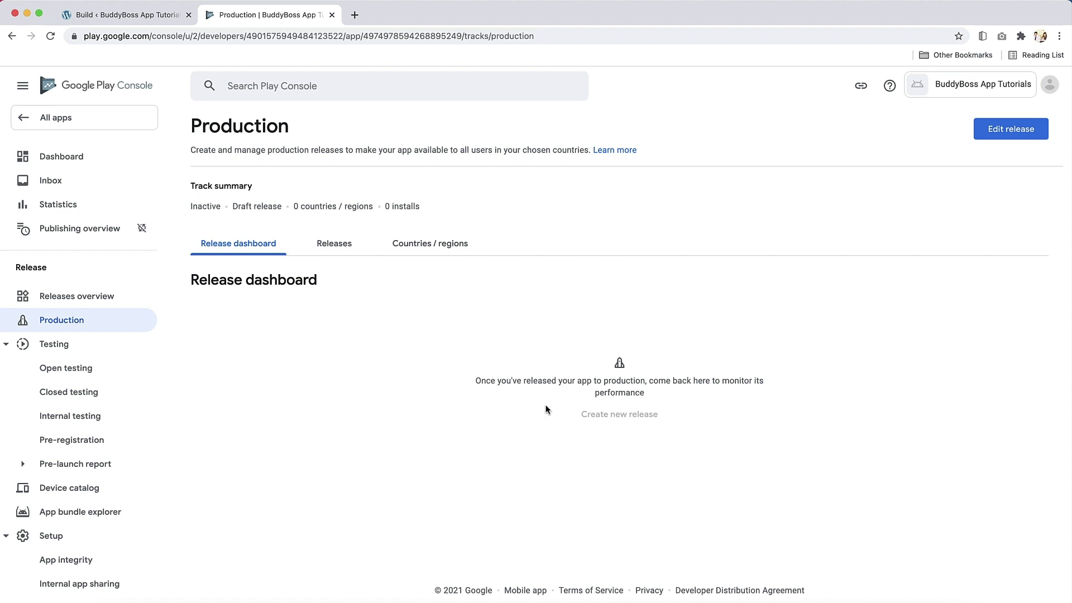
# Open the Create production release page from the Production track
pyautogui.click(993, 134)
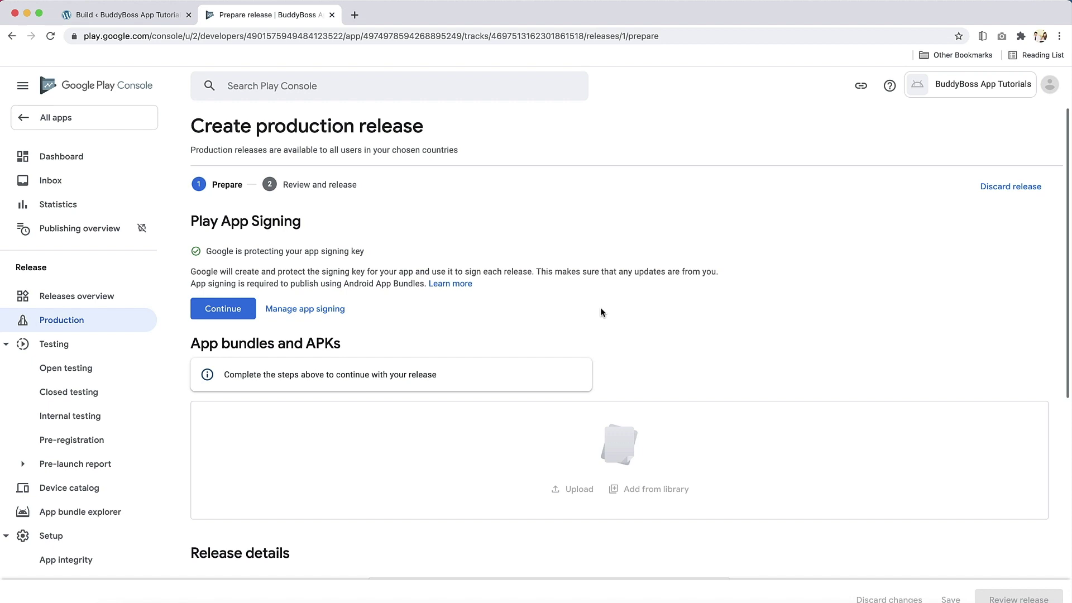
# Accept Google-managed Play App Signing and enter the release name 1.0.0
pyautogui.click(233, 310)
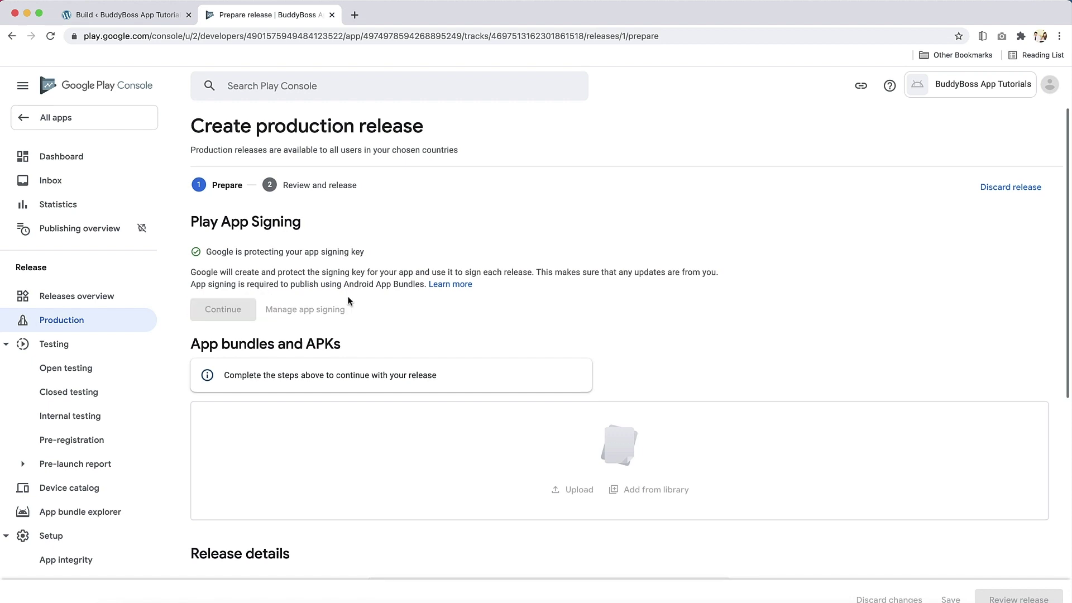
pyautogui.click(406, 320)
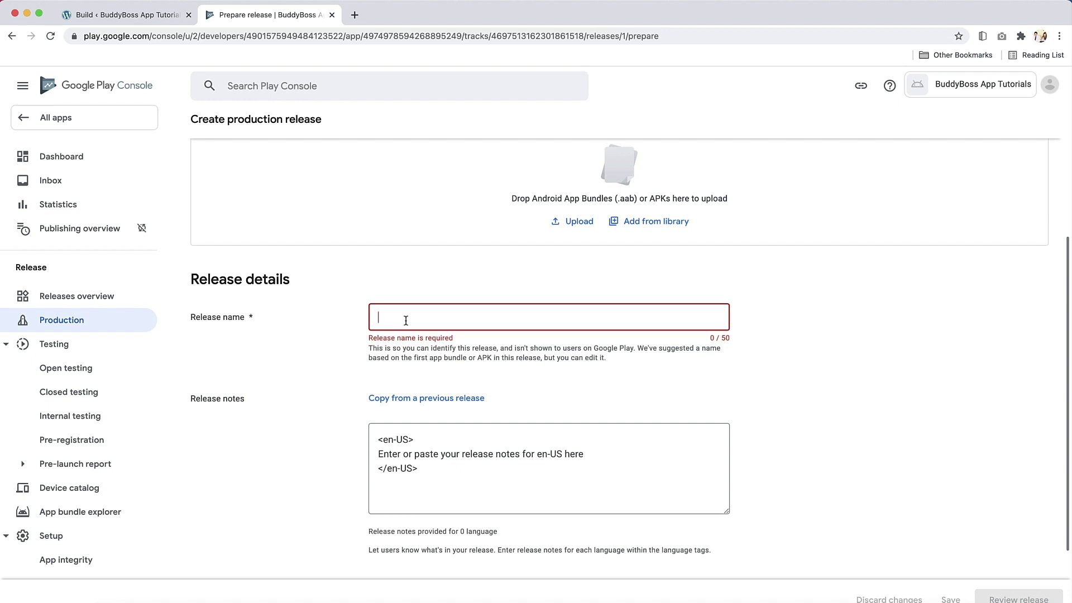
pyautogui.write('1')
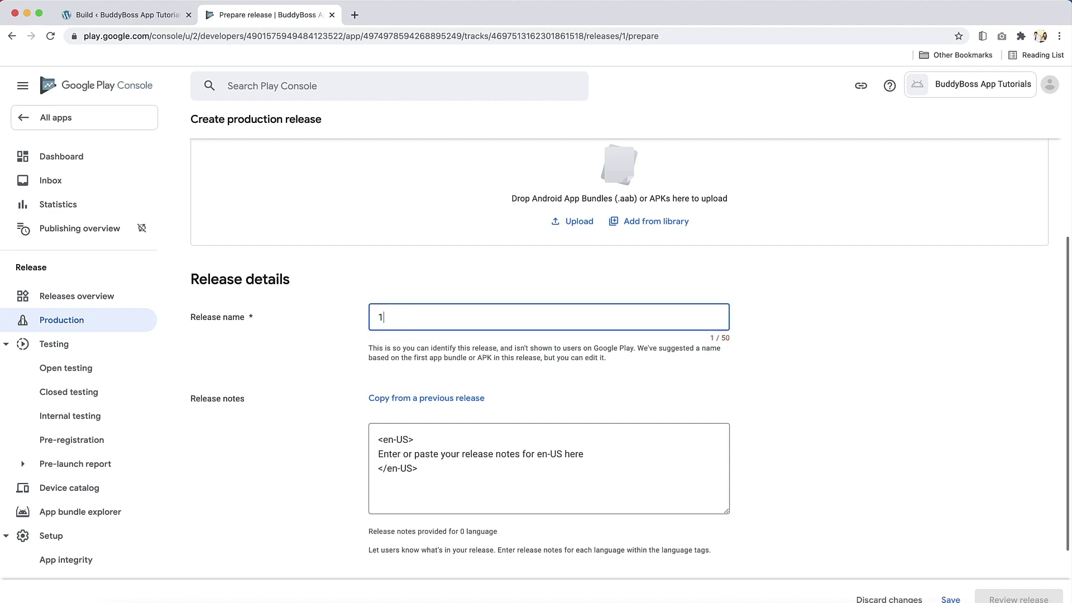
pyautogui.write('.0.0')
pyautogui.scroll(-3, 459, 413)
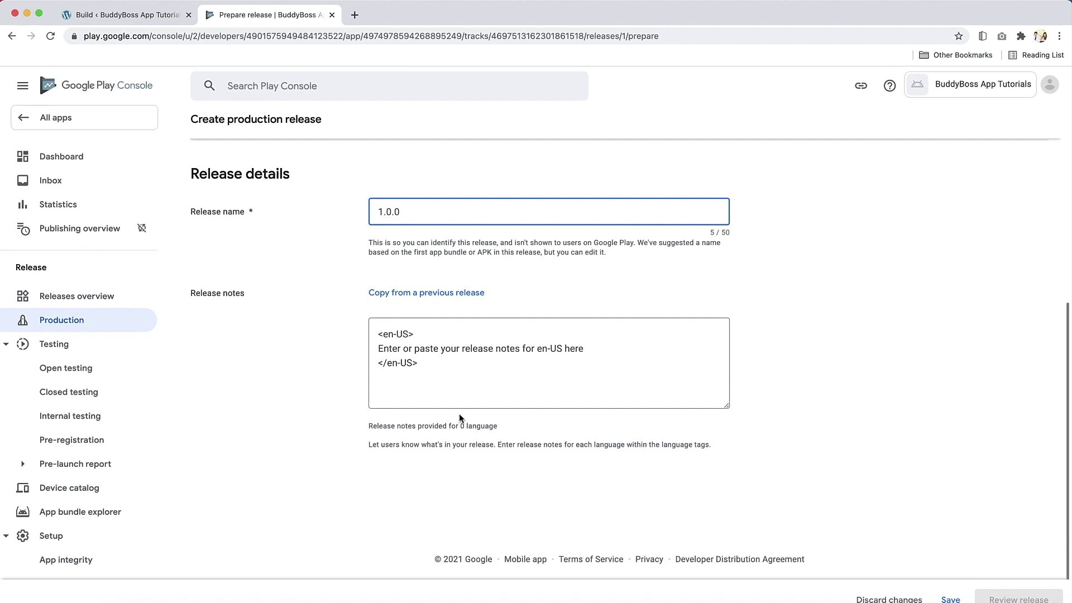
pyautogui.click(460, 383)
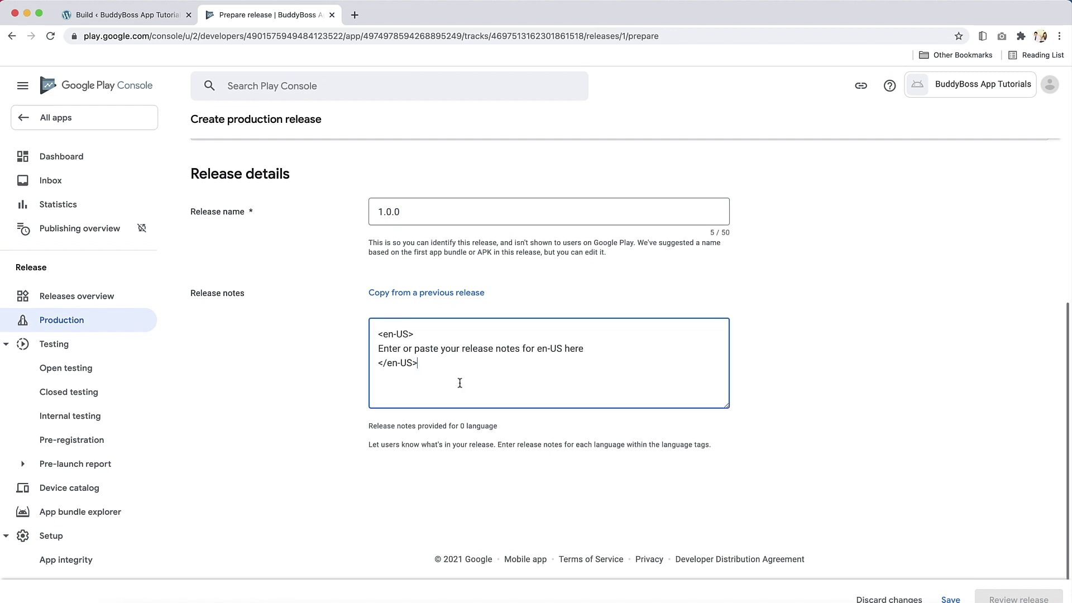